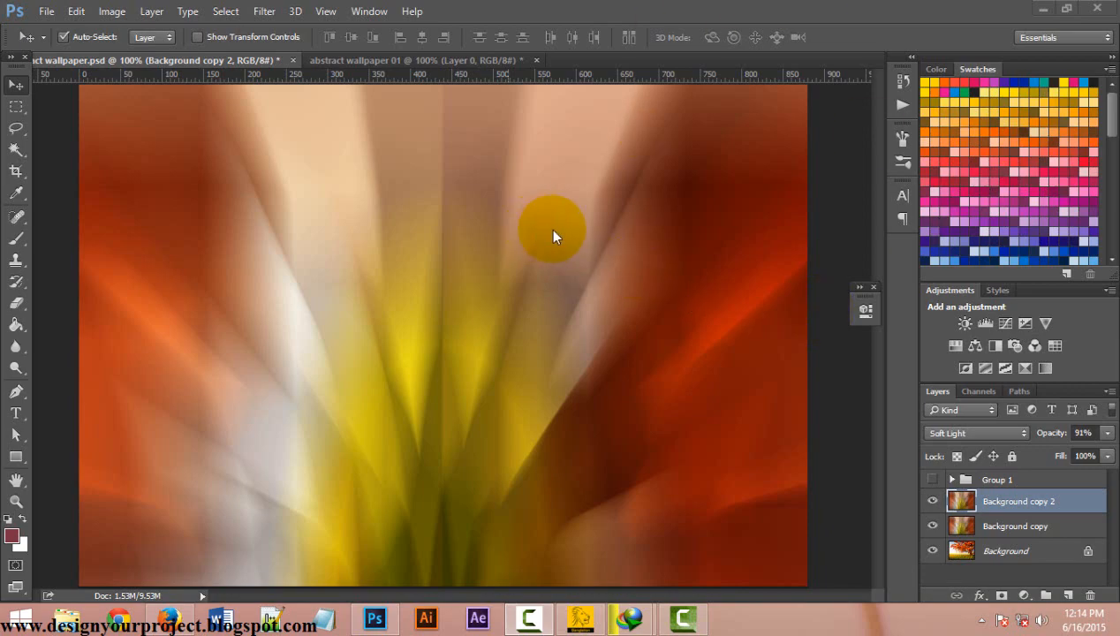
Compare the autumn tree source photo with the finished abstract wallpaper document
left_click(365, 59)
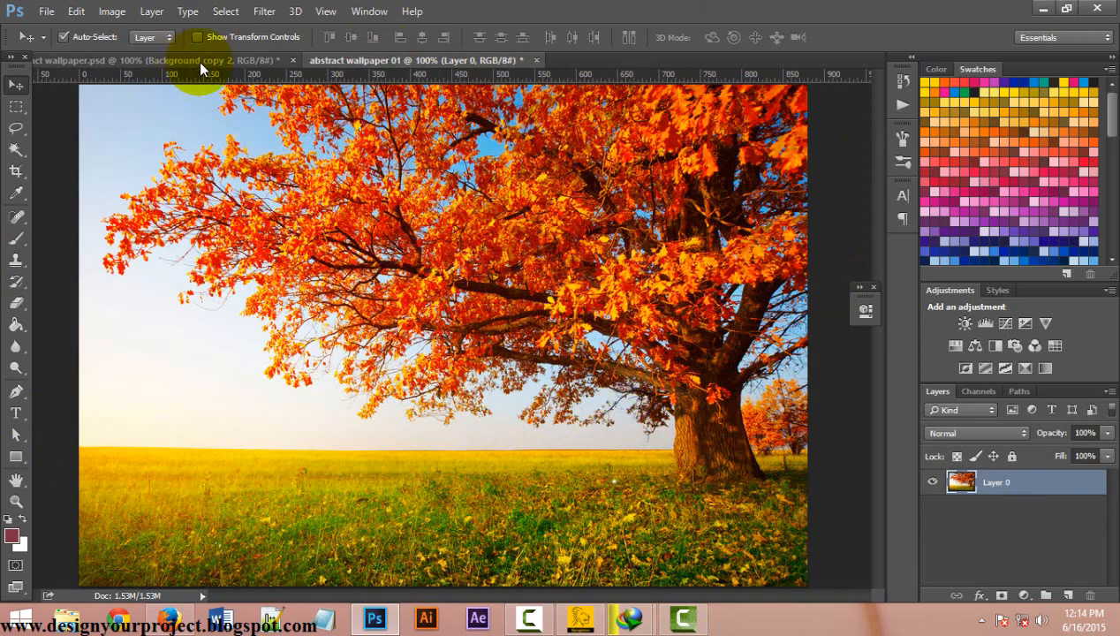
left_click(178, 59)
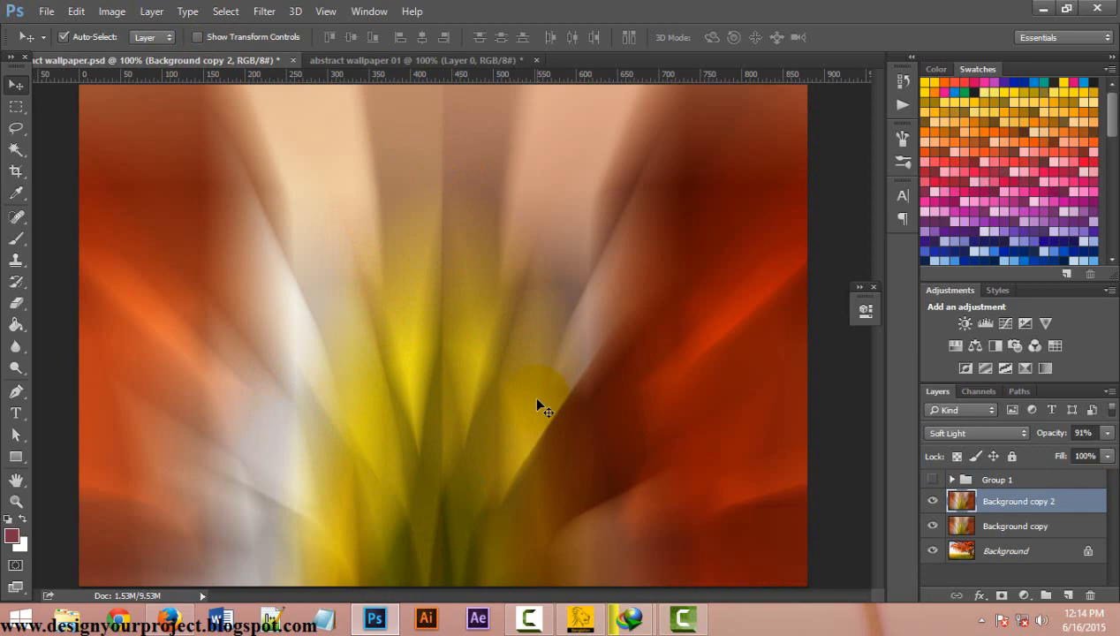
Switch to Firefox and look through the lighting effect tutorial post on the design your everything blog
left_click(169, 620)
scroll(319, 331, "down", 15)
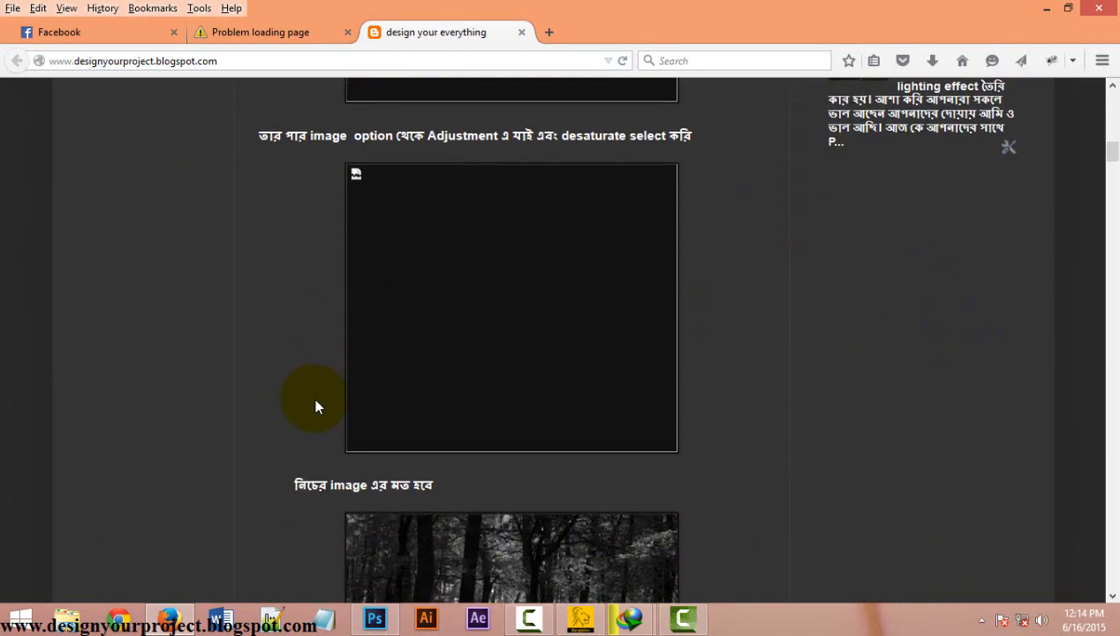
scroll(316, 406, "down", 5)
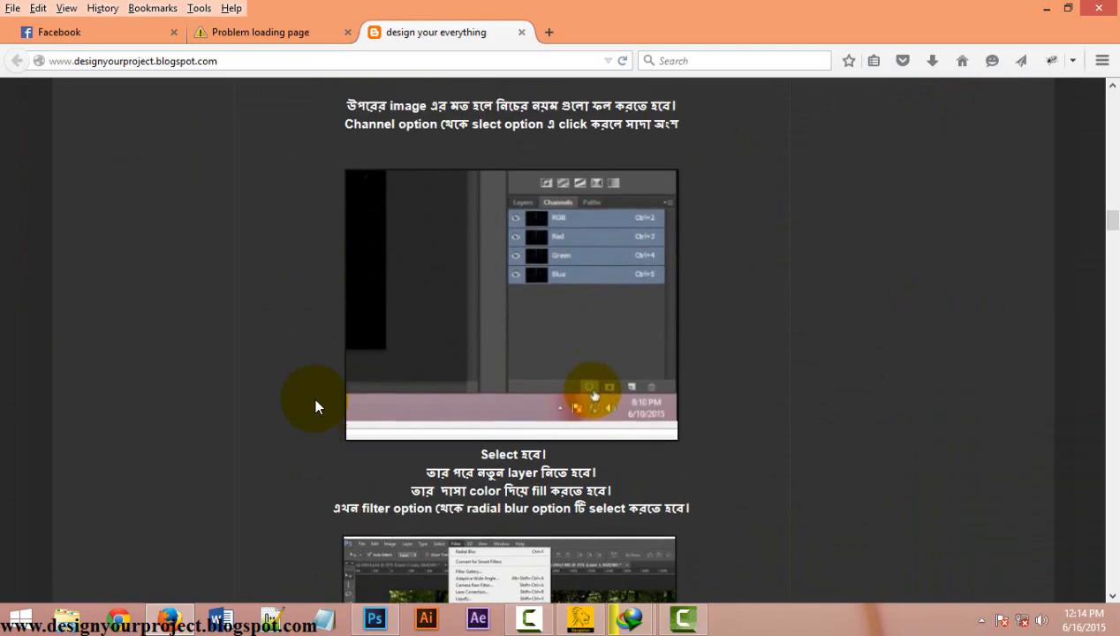
scroll(317, 406, "up", 10)
scroll(316, 406, "up", 15)
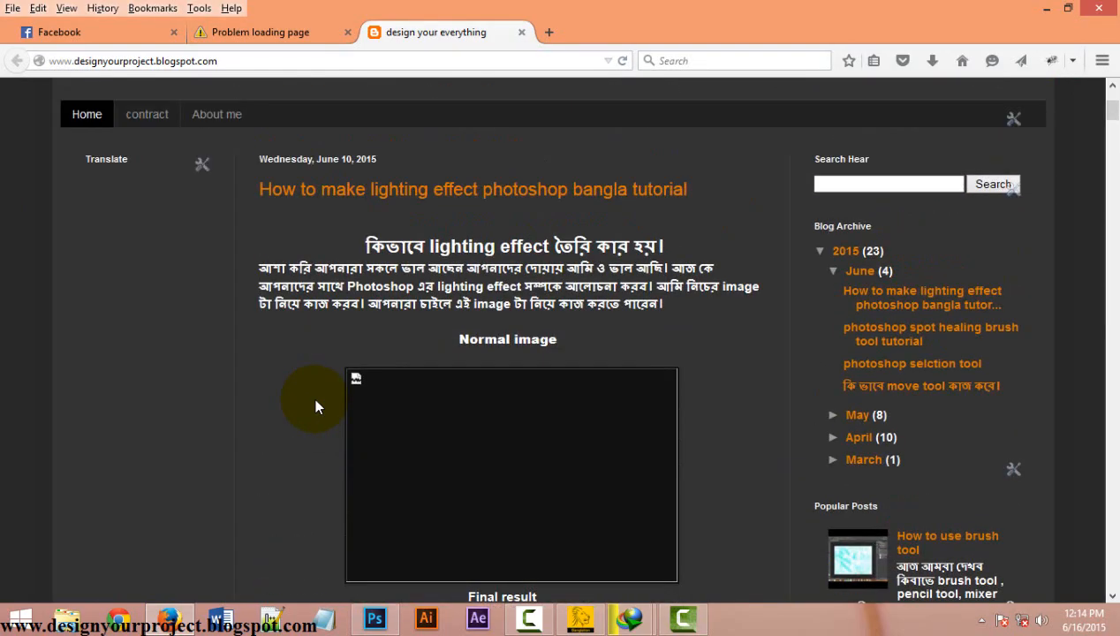
scroll(316, 406, "down", 3)
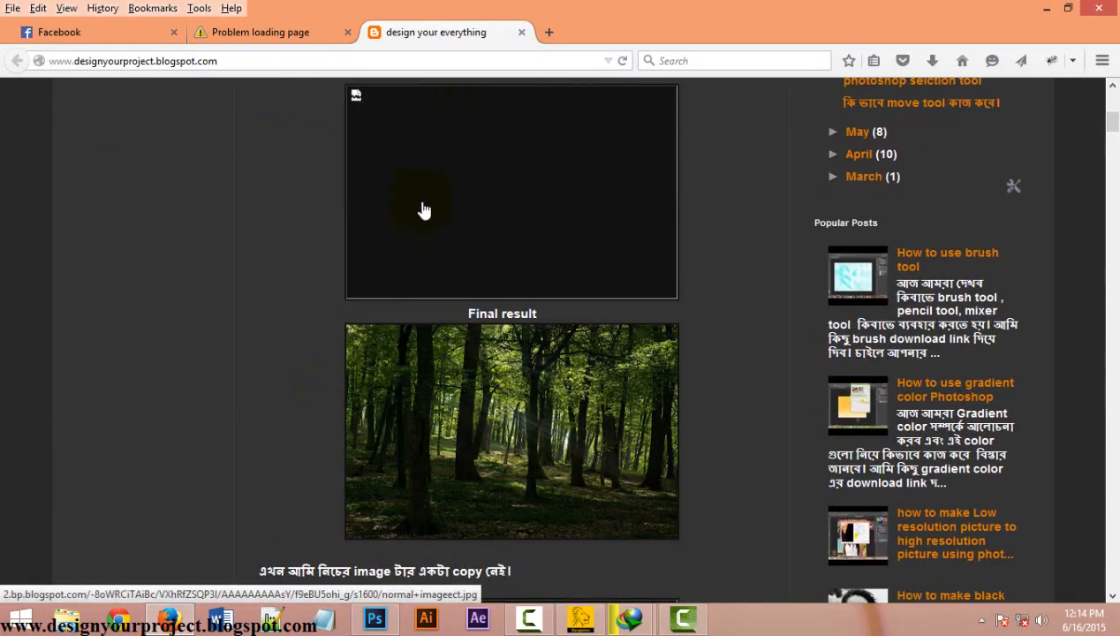
scroll(354, 397, "down", 5)
scroll(437, 301, "down", 2)
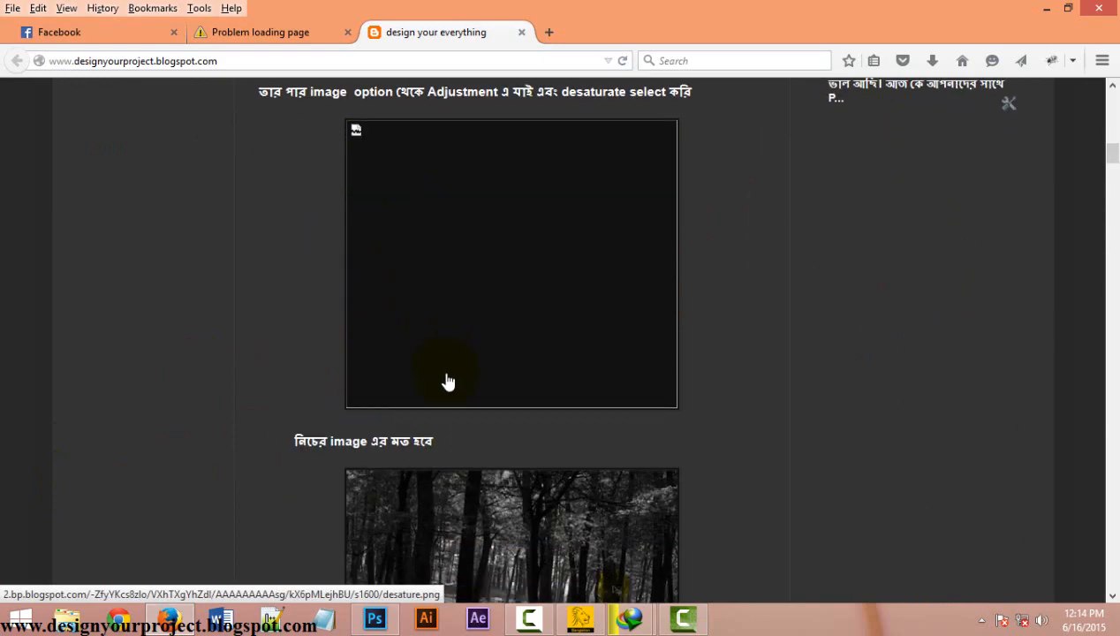
scroll(447, 381, "up", 15)
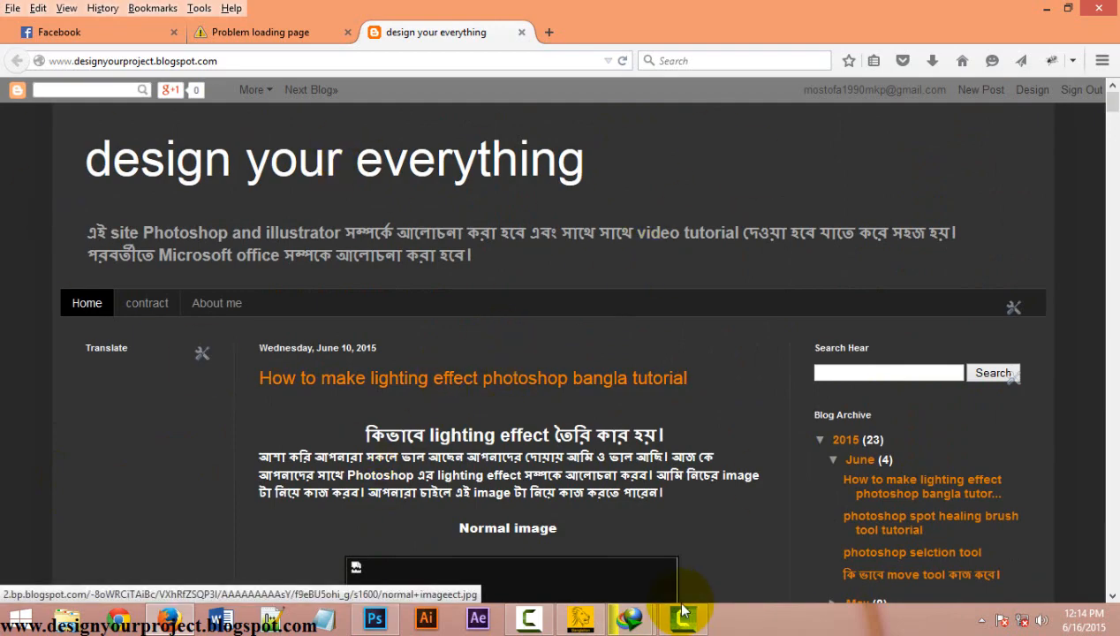
Switch back to Photoshop and duplicate the tree photo layer in the abstract wallpaper 01 document
left_click(374, 619)
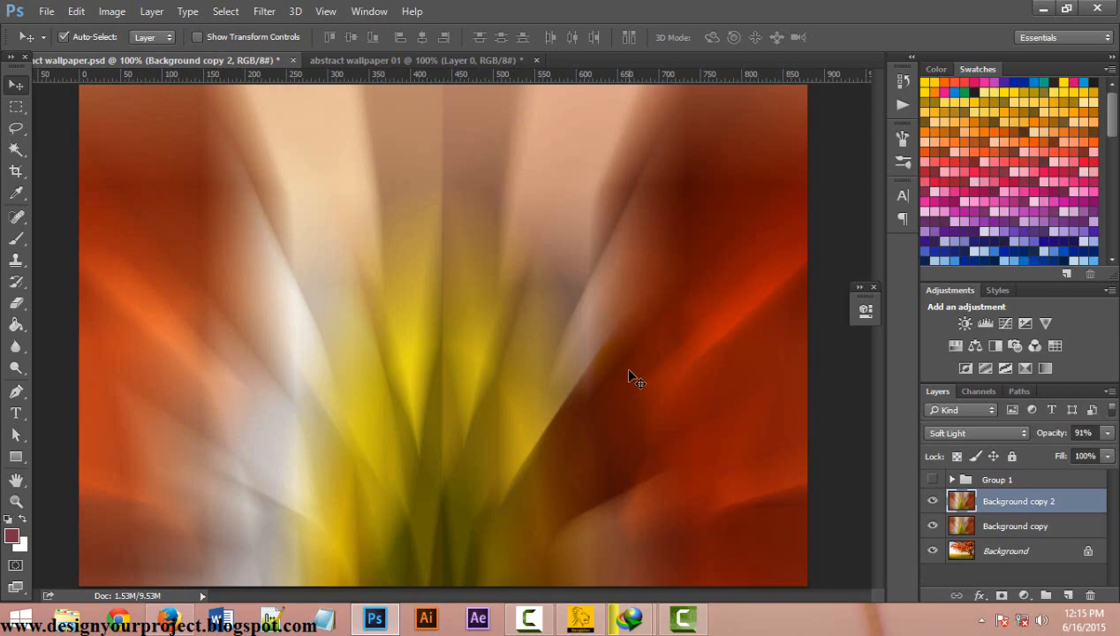
left_click(430, 66)
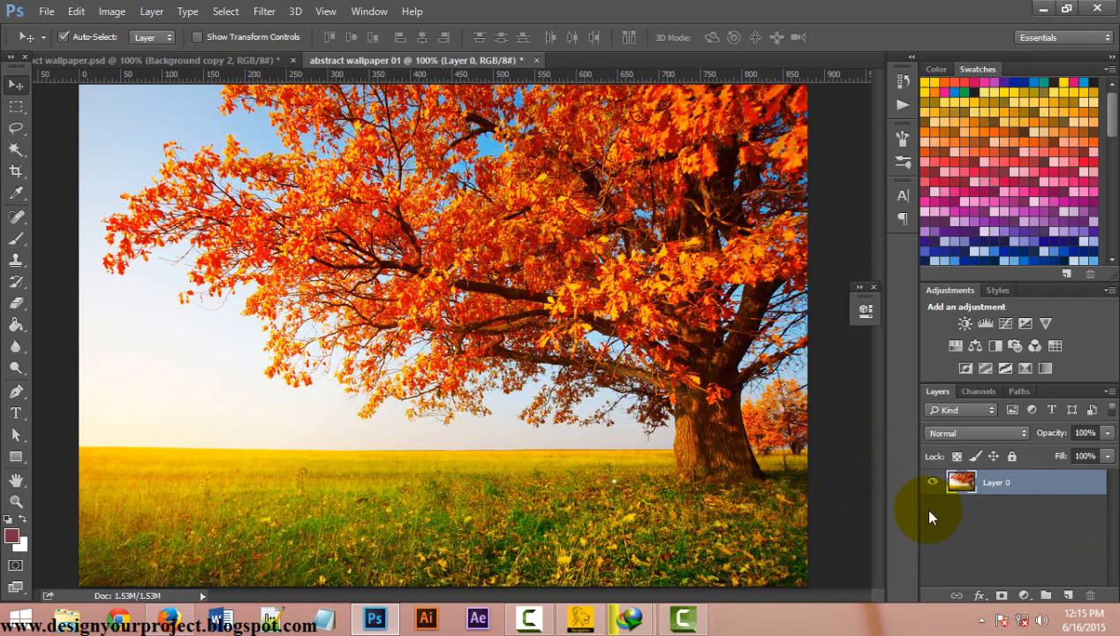
key("ctrl+j")
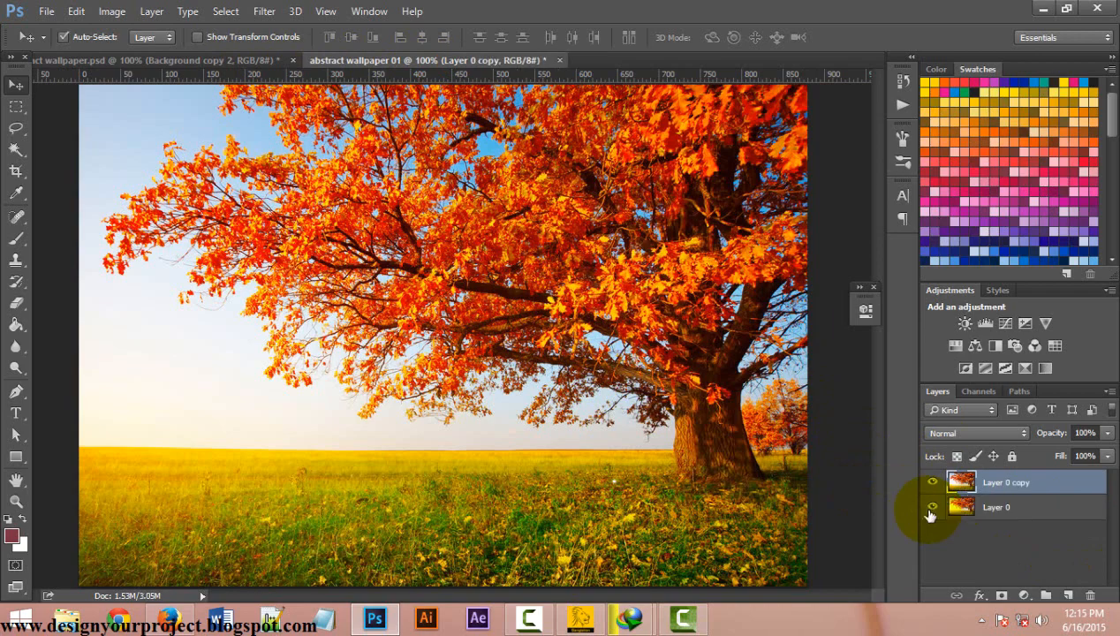
key("Delete")
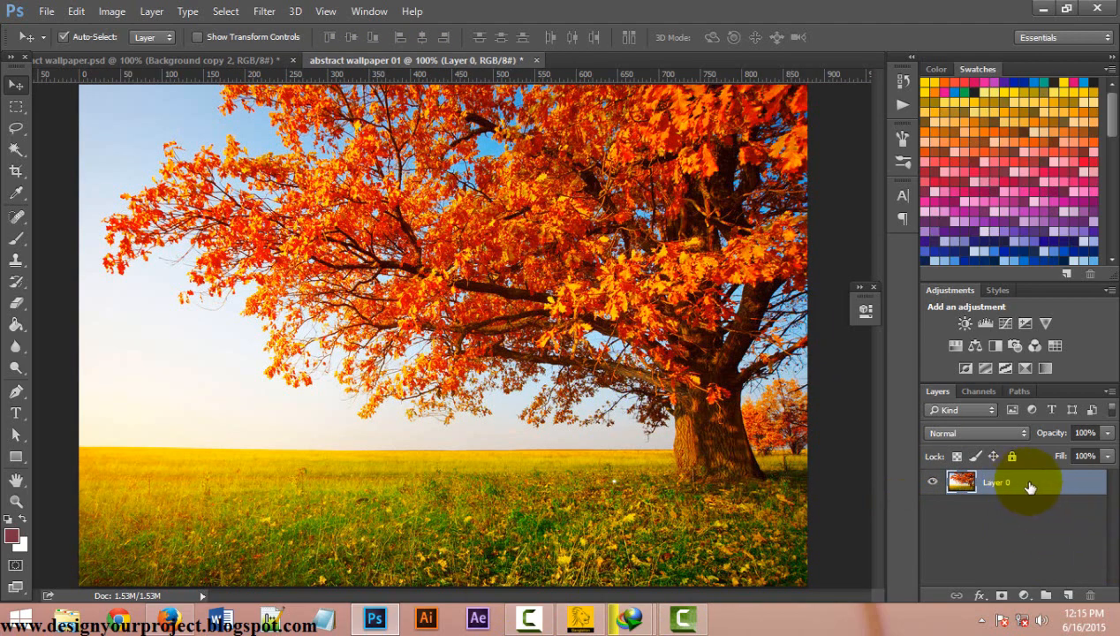
left_click_drag(1028, 485, 1070, 599)
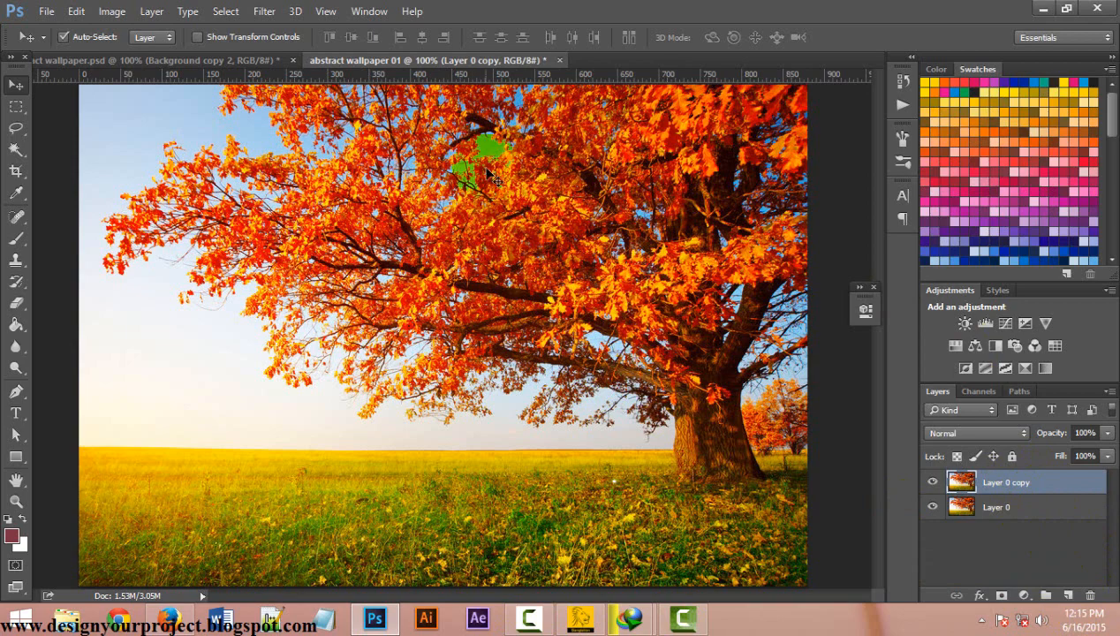
Apply the Extrude filter to the duplicate layer with Pyramids, size 100 pixels, random depth 30 and Mask Incomplete Blocks enabled
left_click(263, 11)
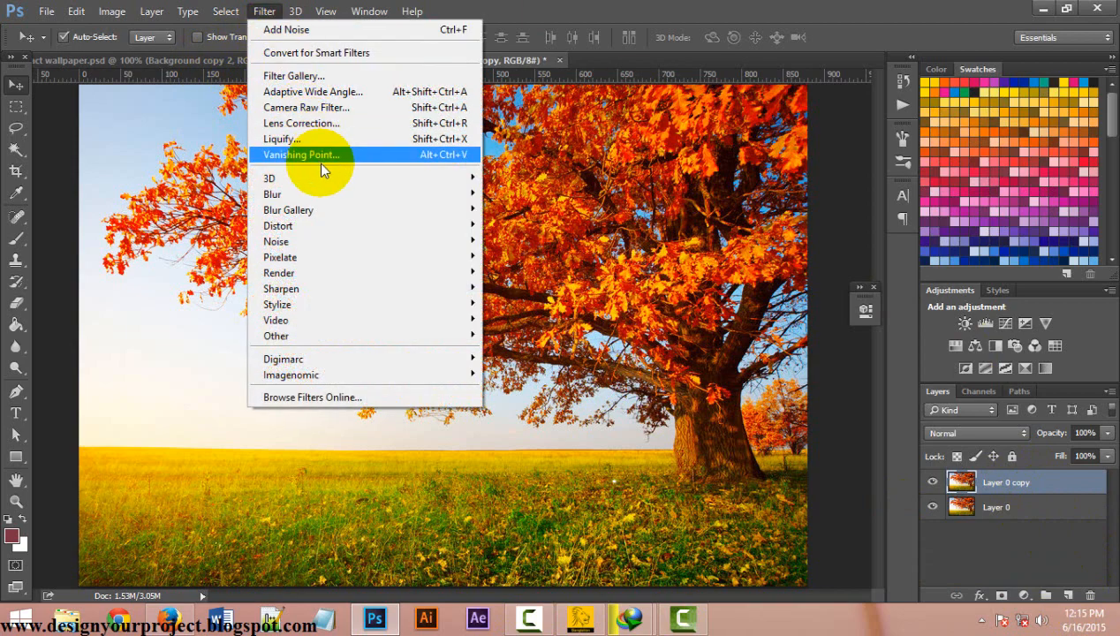
mouse_move(349, 304)
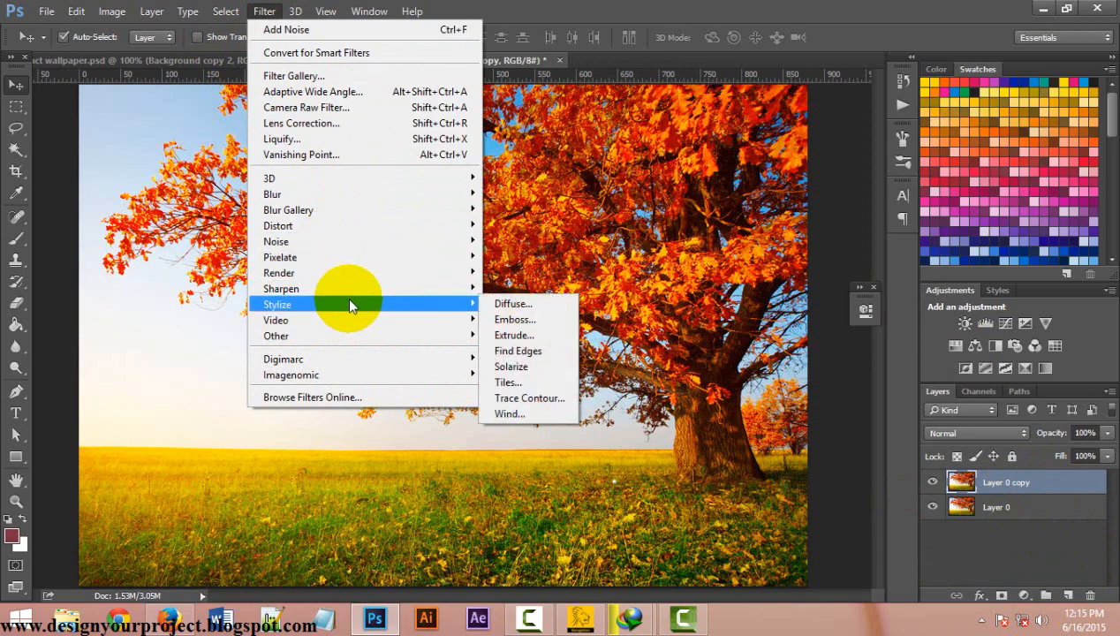
left_click(534, 336)
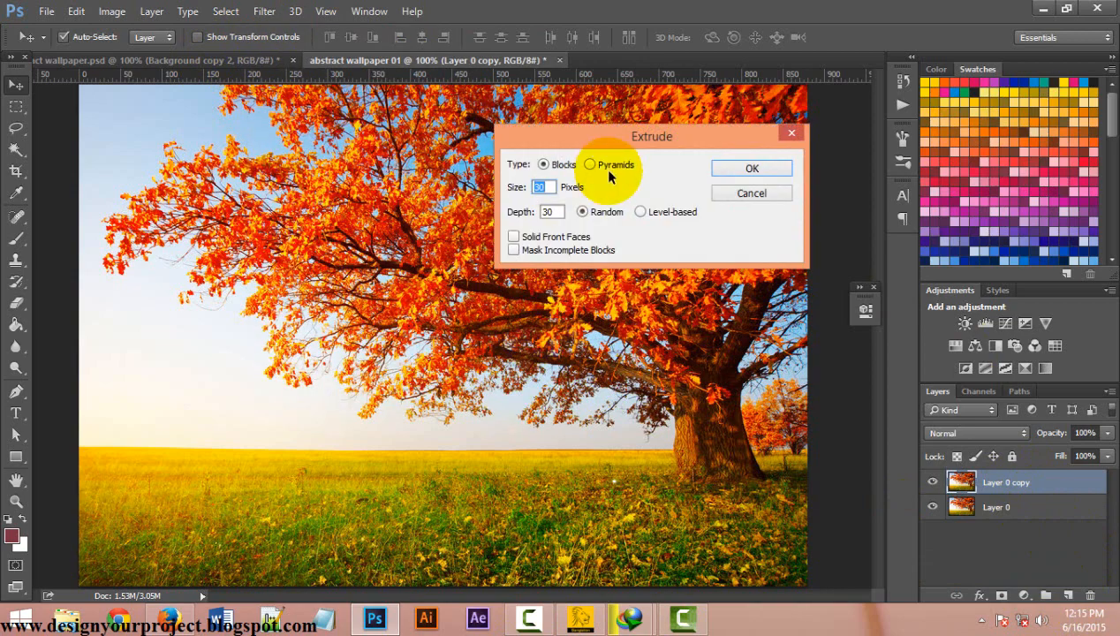
left_click_drag(562, 148, 526, 127)
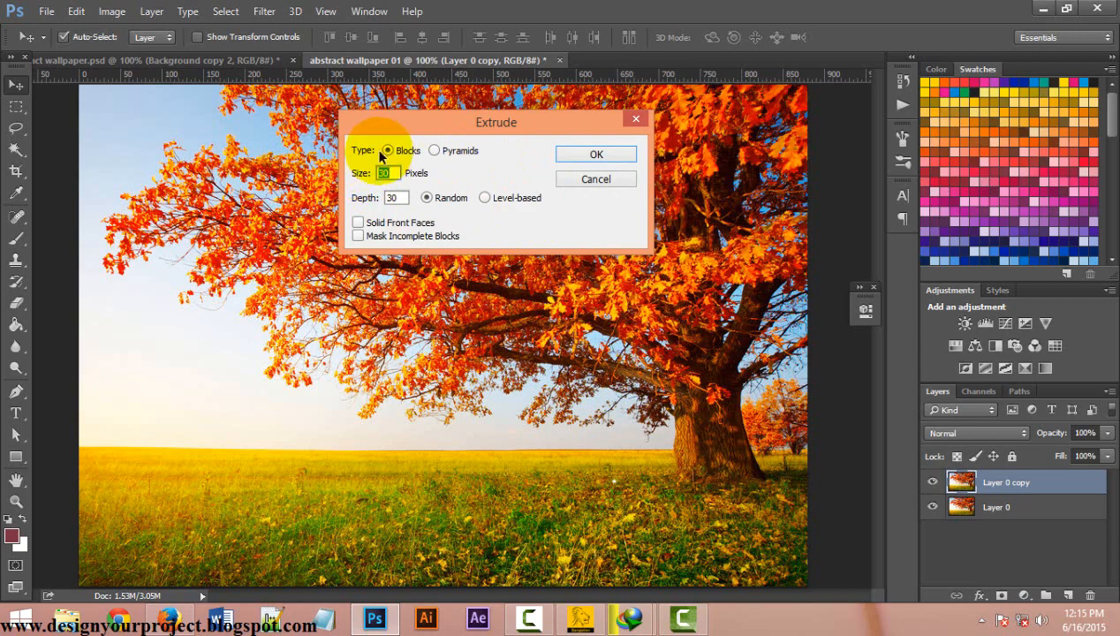
left_click(435, 151)
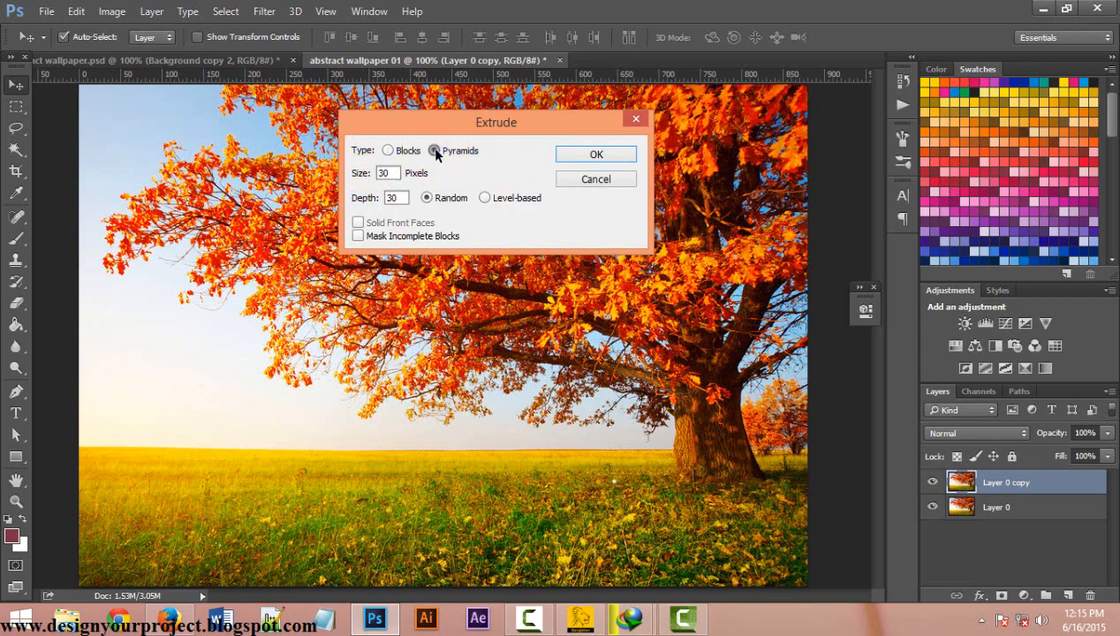
double_click(386, 173)
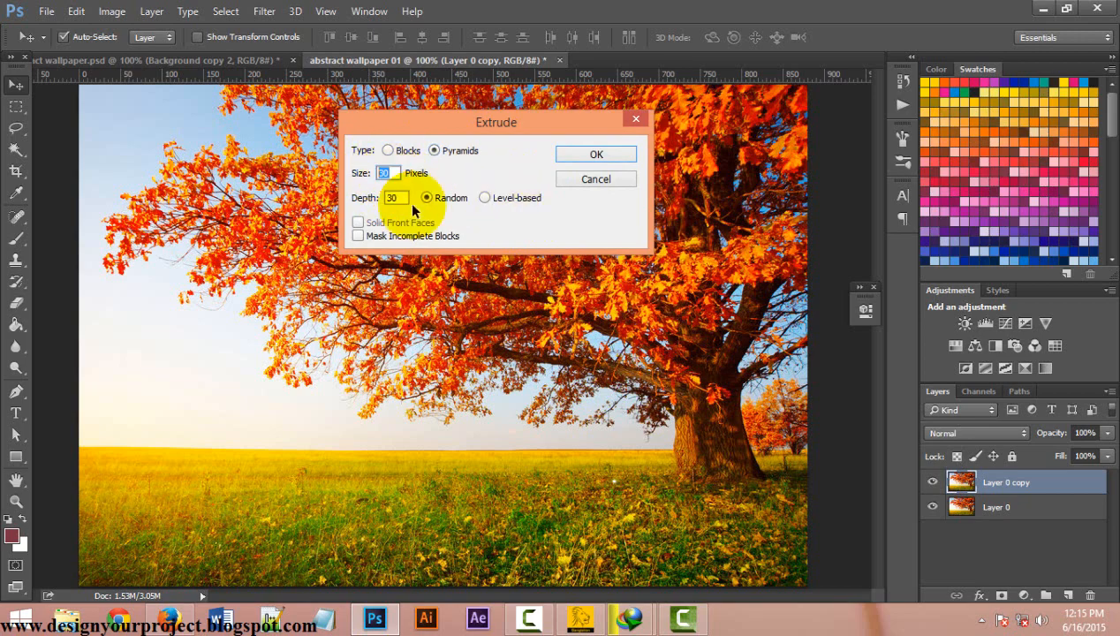
type("100")
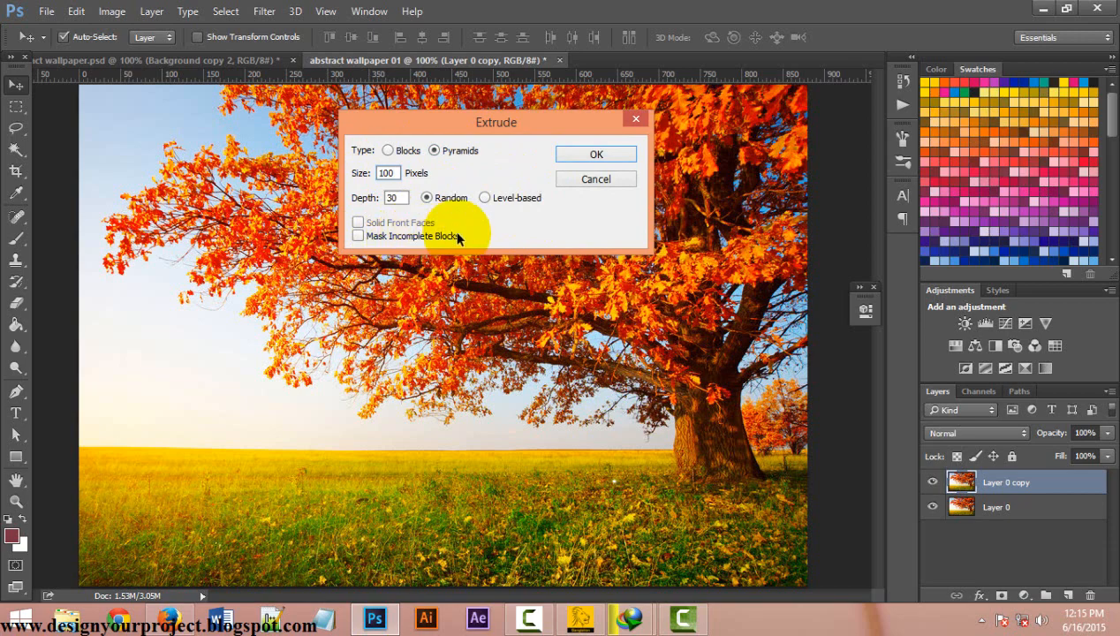
left_click(358, 237)
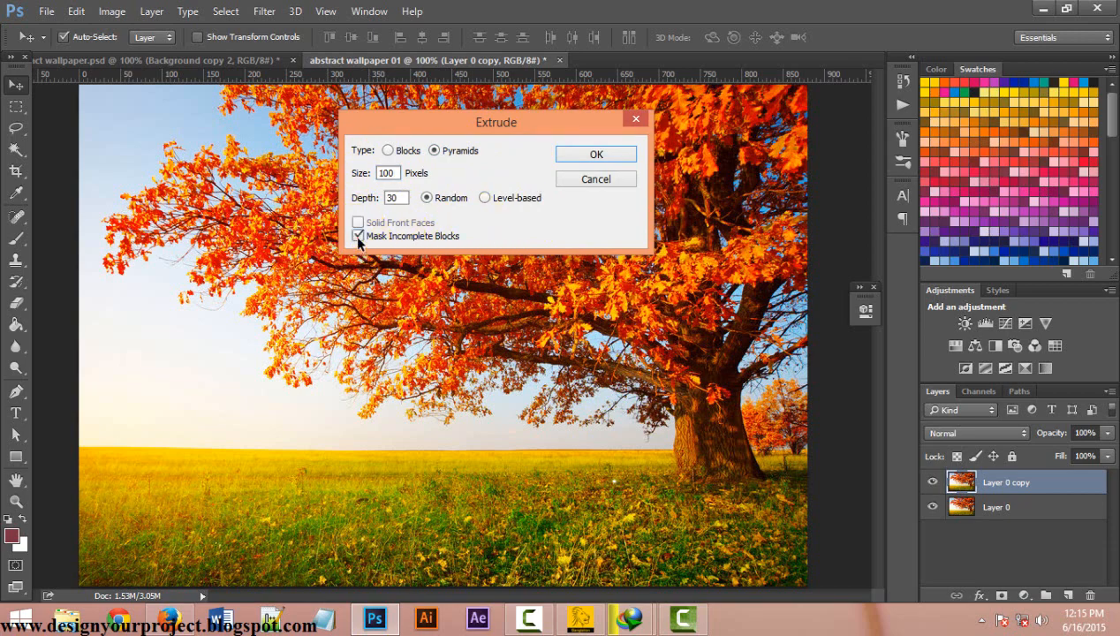
left_click(623, 156)
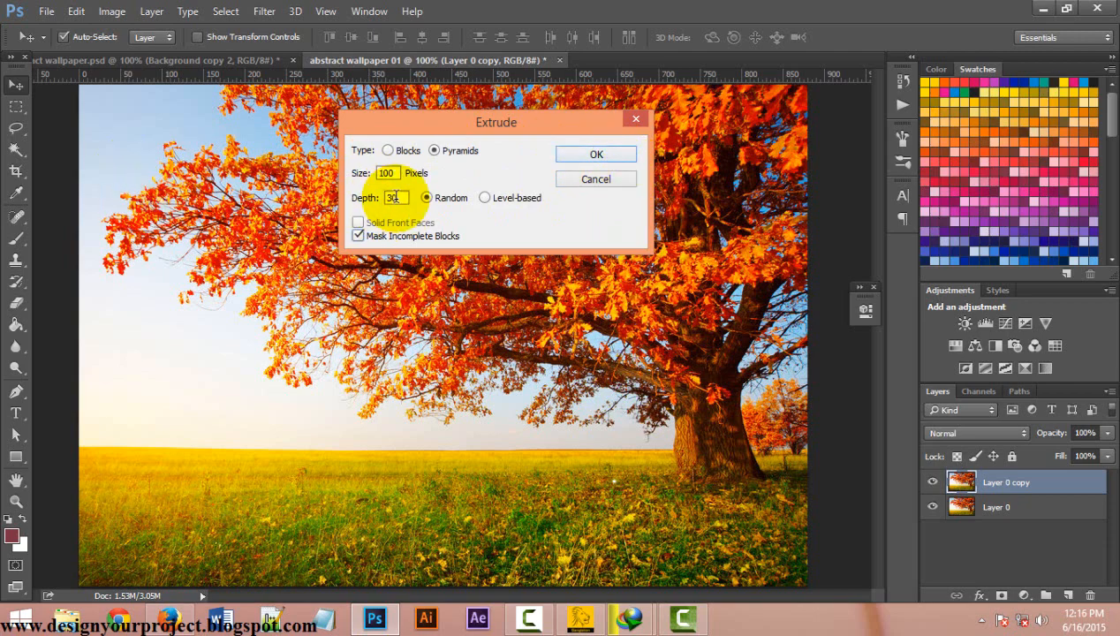
left_click(594, 156)
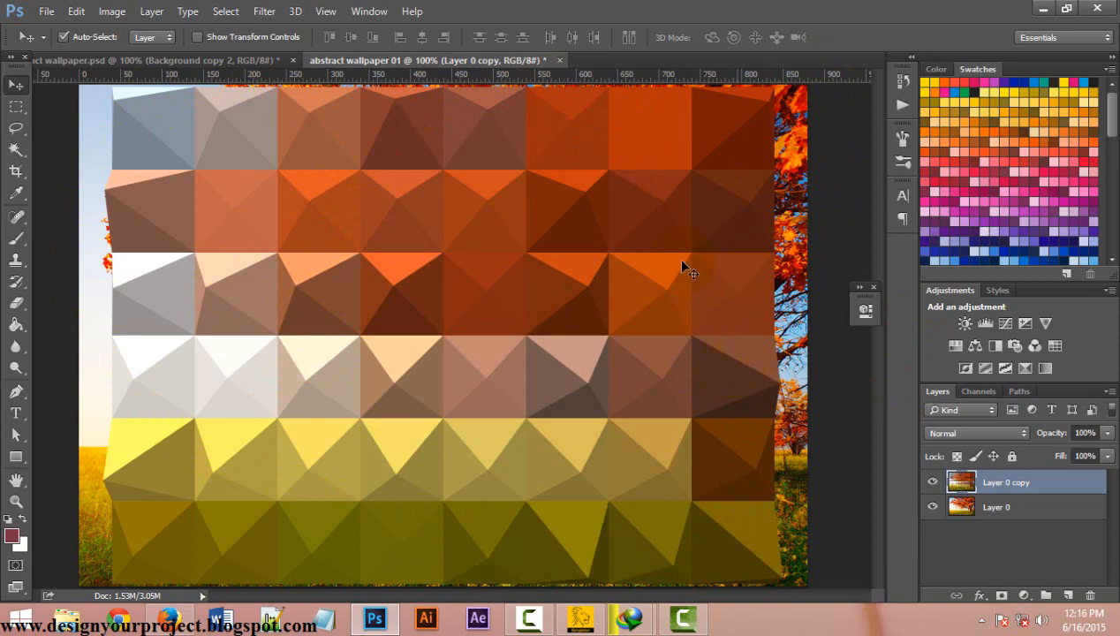
Duplicate the original Layer 0 again and hide the extruded Layer 0 copy
left_click(1029, 519)
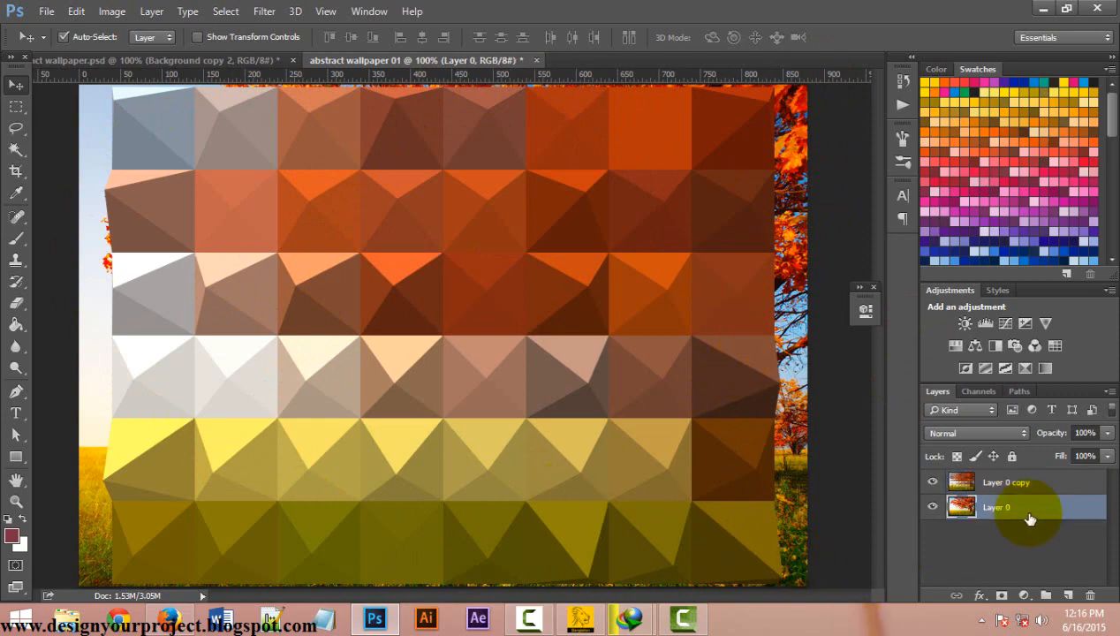
key("ctrl+j")
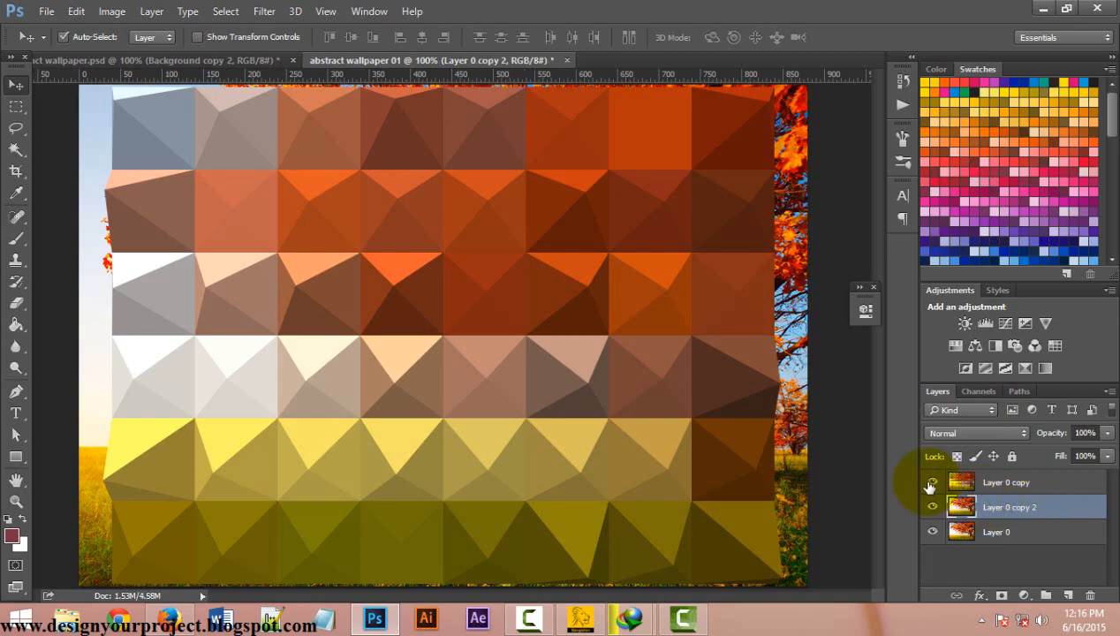
left_click(933, 482)
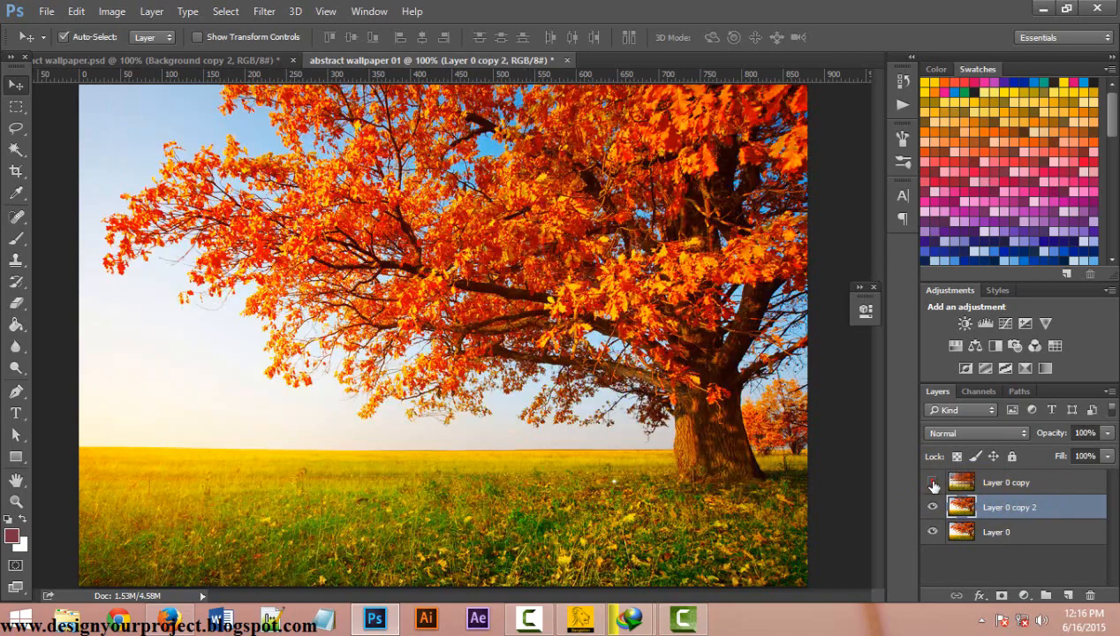
Apply Extrude to Layer 0 copy 2 with Pyramids, size 100 pixels, random depth 30 and Mask Incomplete Blocks disabled
left_click(261, 16)
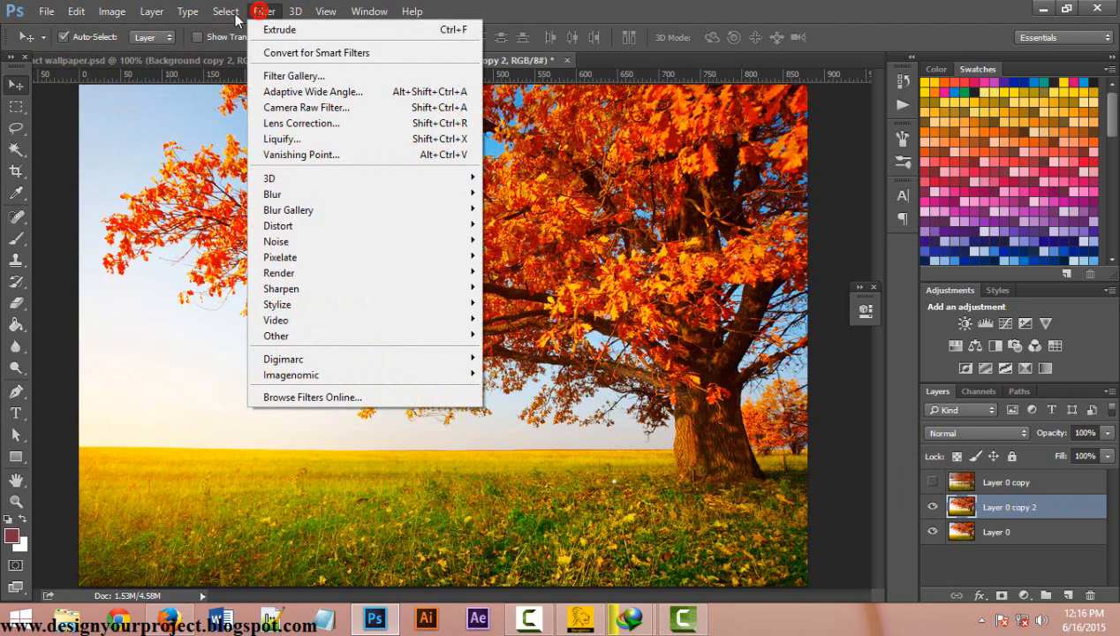
mouse_move(219, 19)
mouse_move(264, 11)
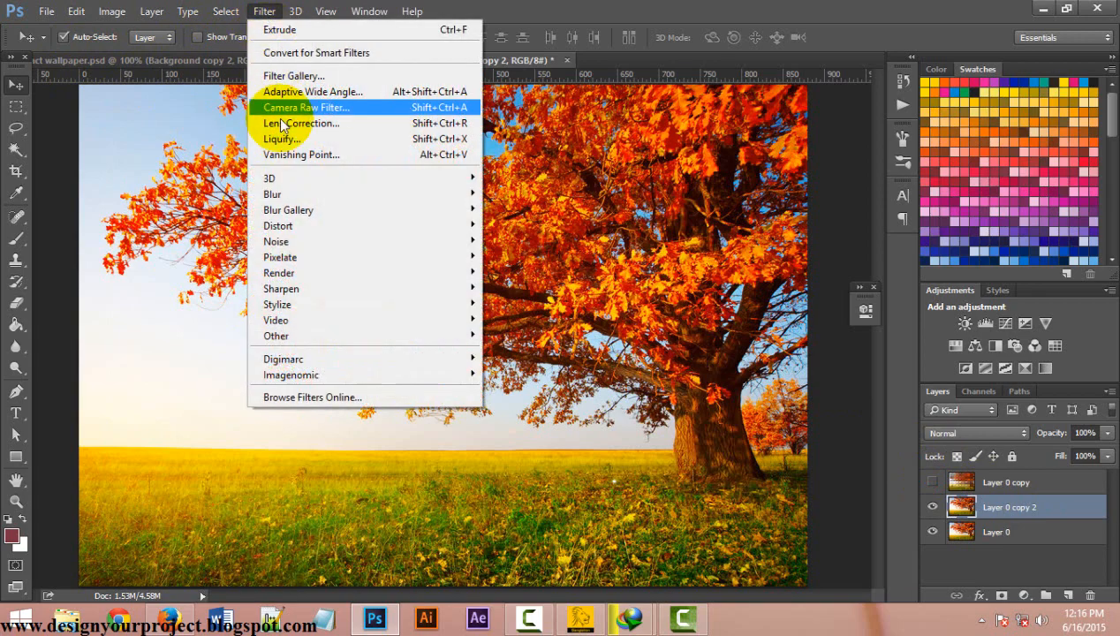
mouse_move(332, 303)
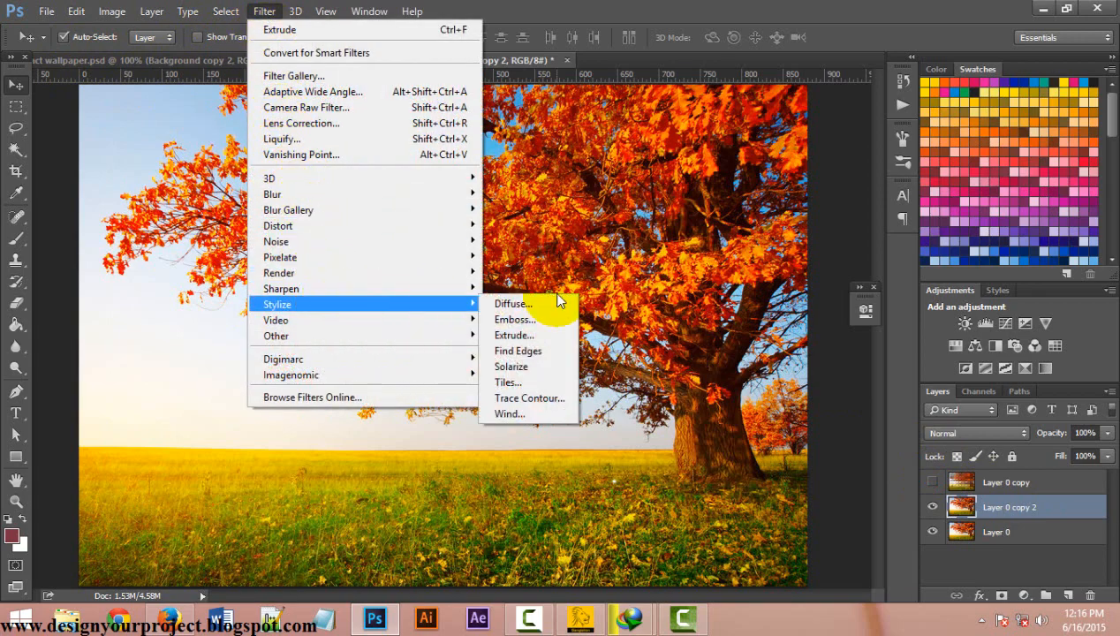
left_click(545, 335)
left_click(452, 198)
left_click(357, 234)
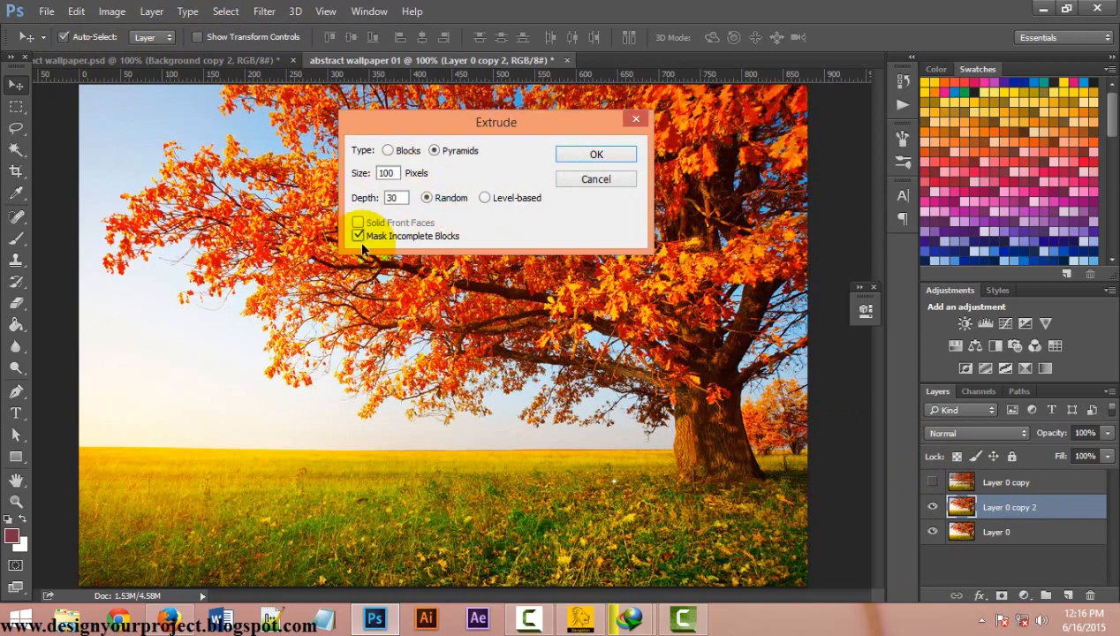
left_click(603, 156)
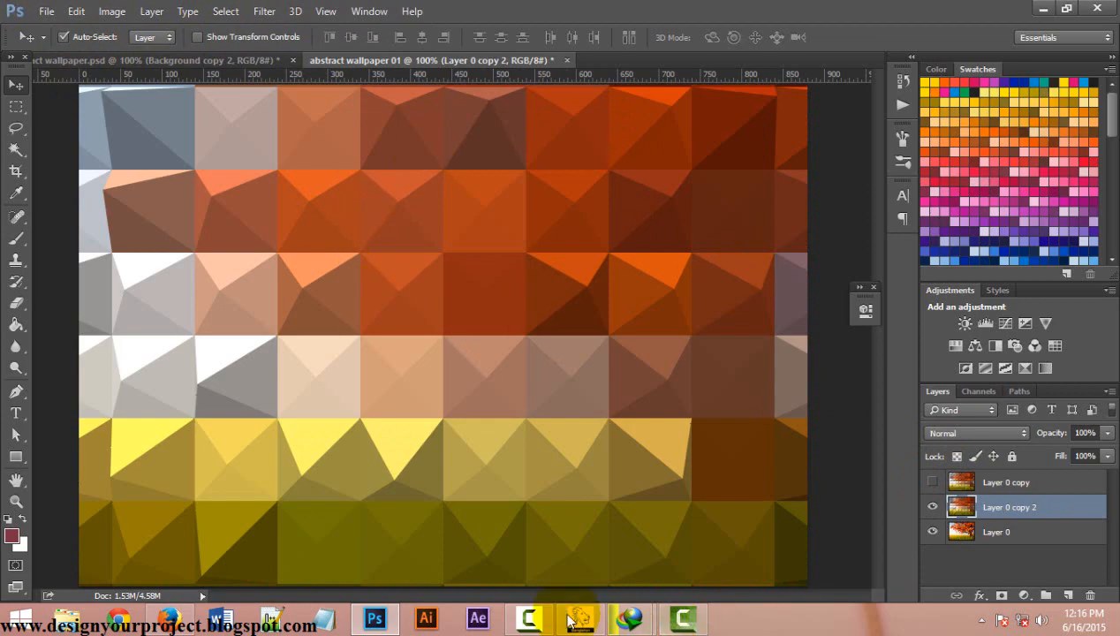
Compare the two extruded versions by toggling the visibility of Layer 0 copy, leaving it hidden
left_click(931, 482)
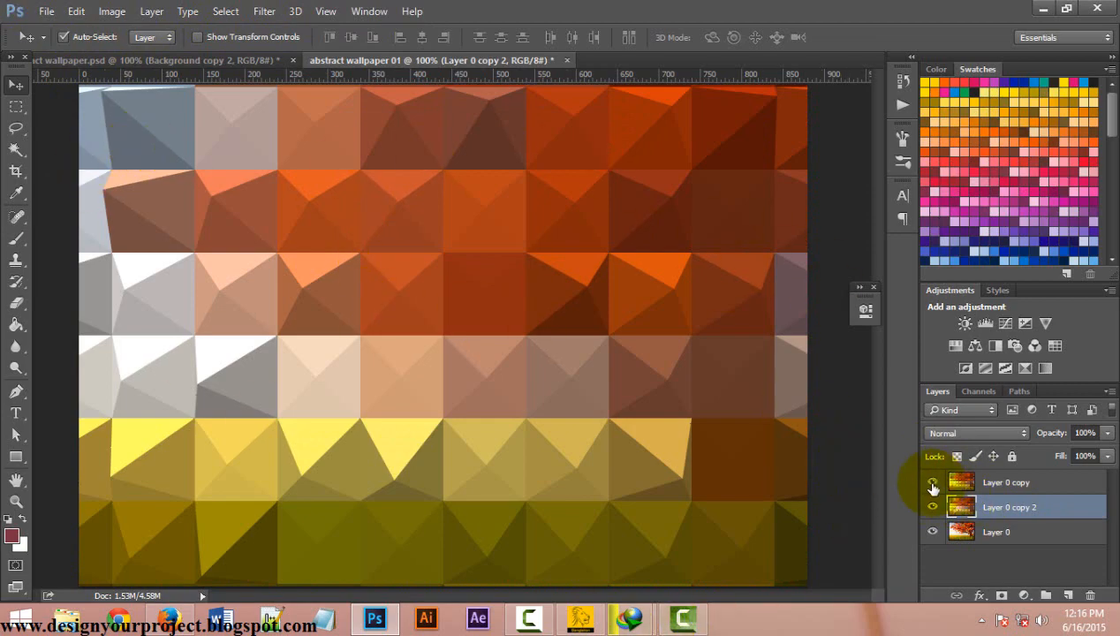
left_click(931, 482)
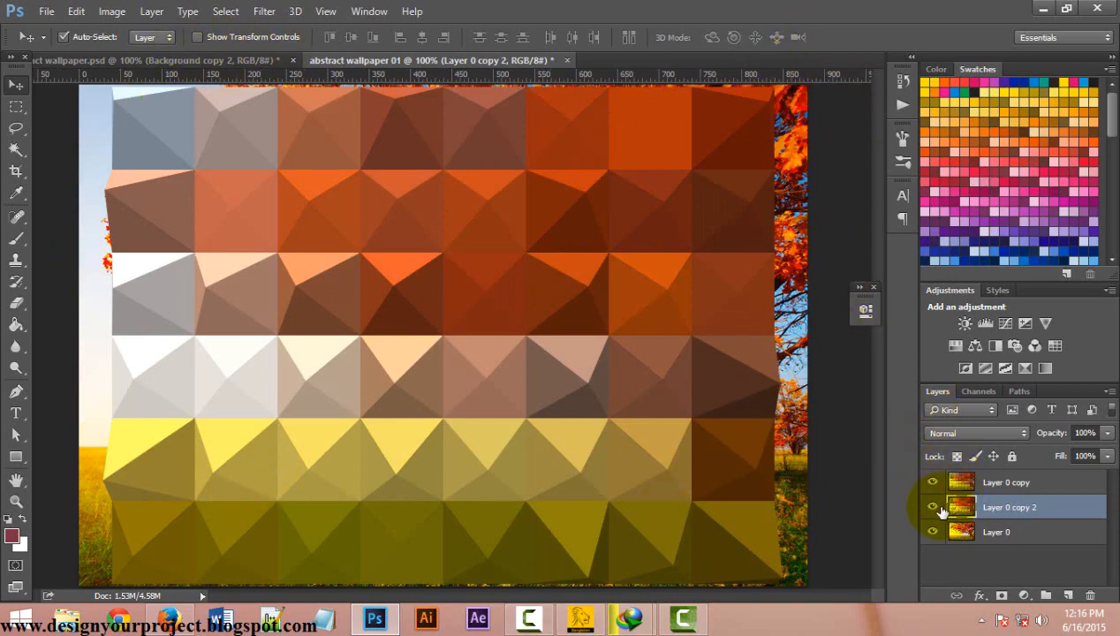
left_click(932, 482)
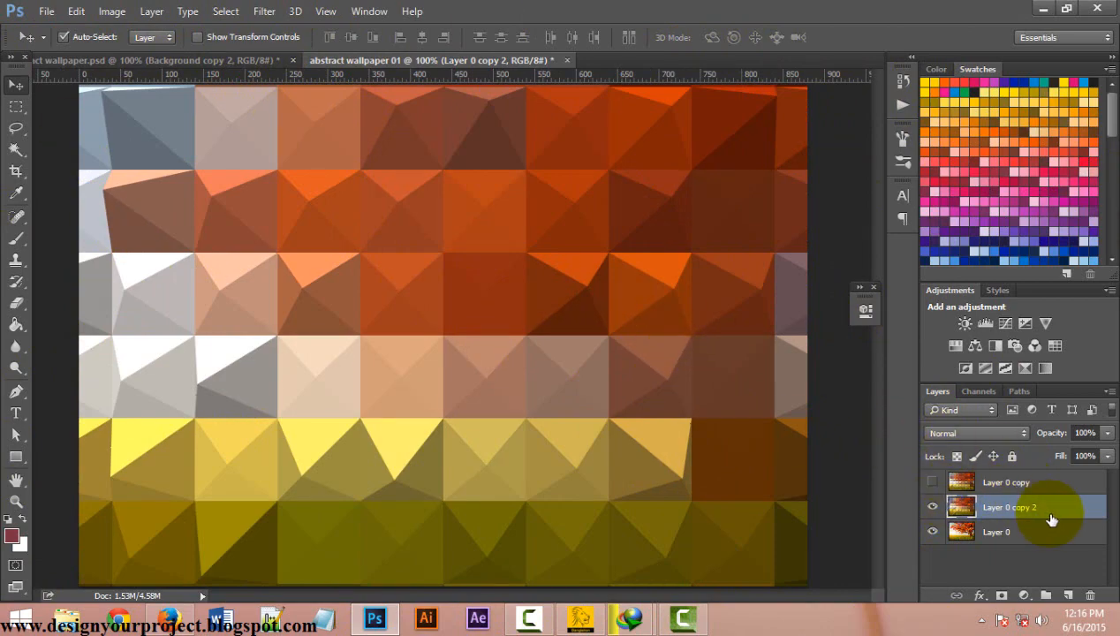
Delete the hidden Layer 0 copy
left_click(1040, 483)
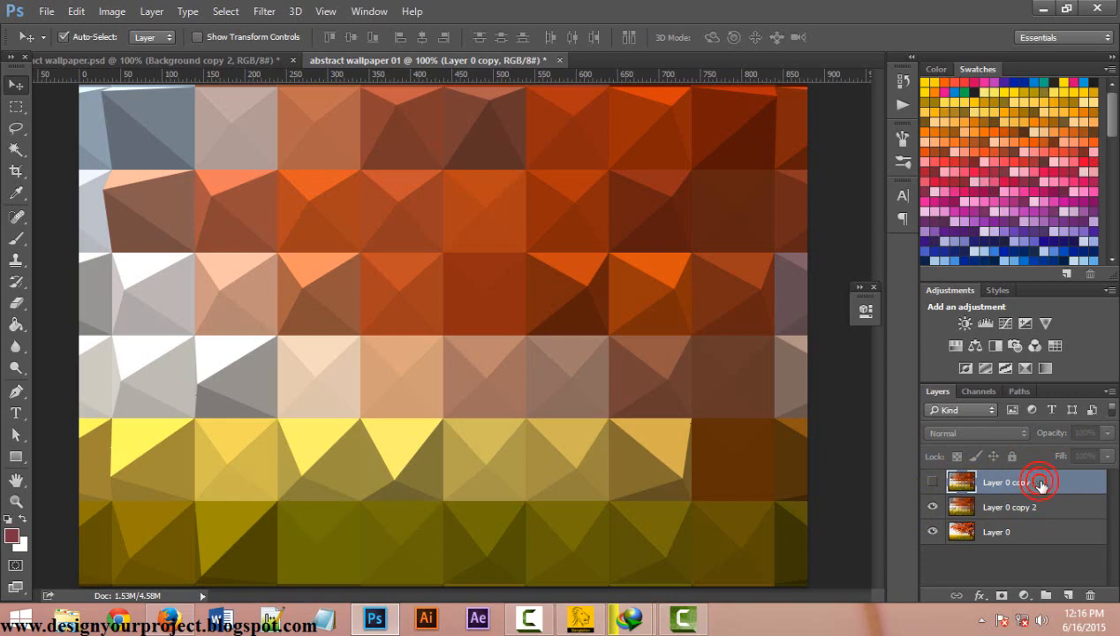
key("Delete")
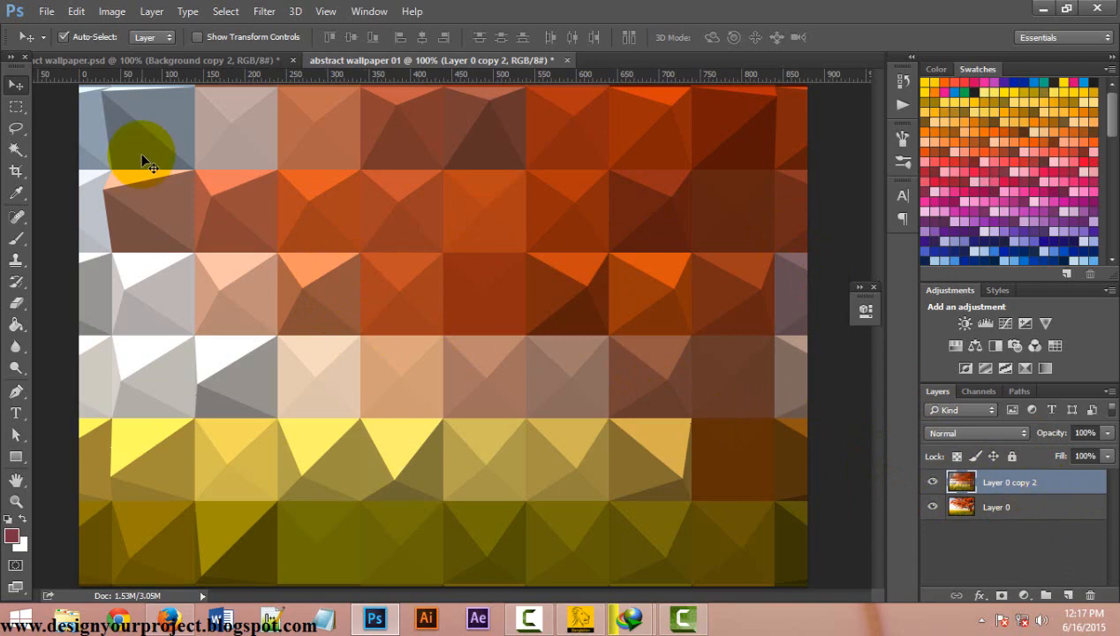
Apply the Polar Coordinates distortion to Layer 0 copy 2 with the Polar to Rectangular option
left_click(263, 11)
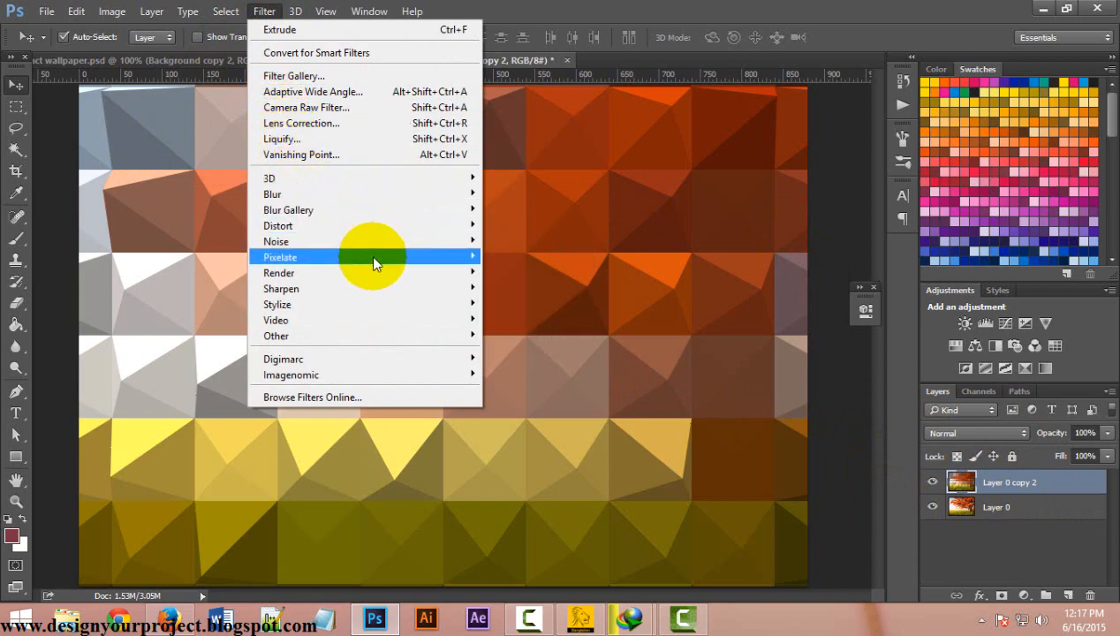
mouse_move(375, 263)
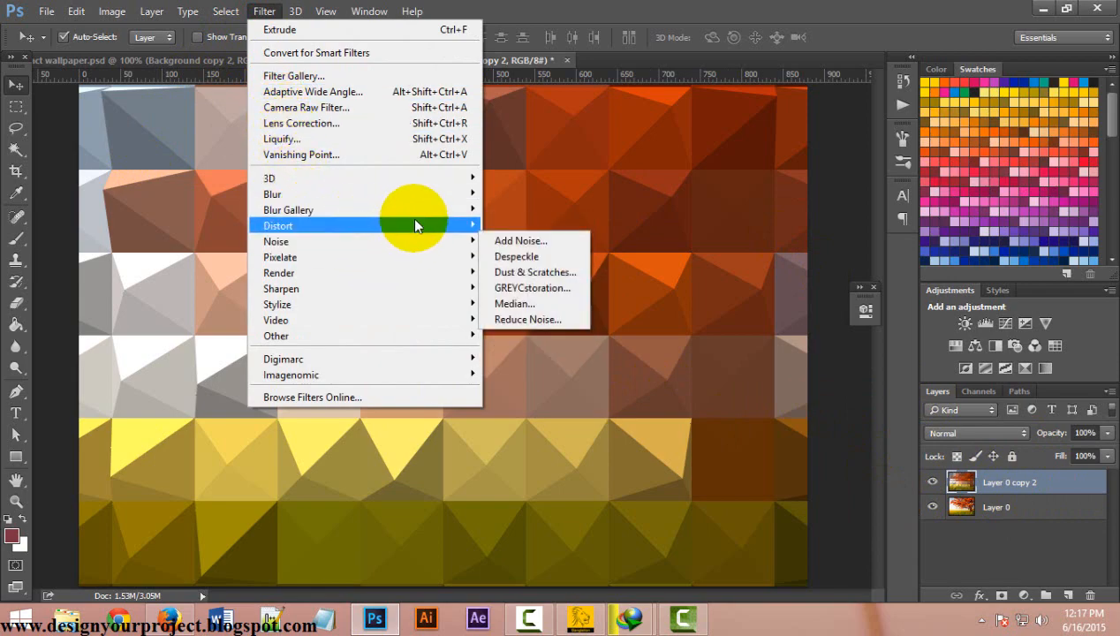
mouse_move(449, 225)
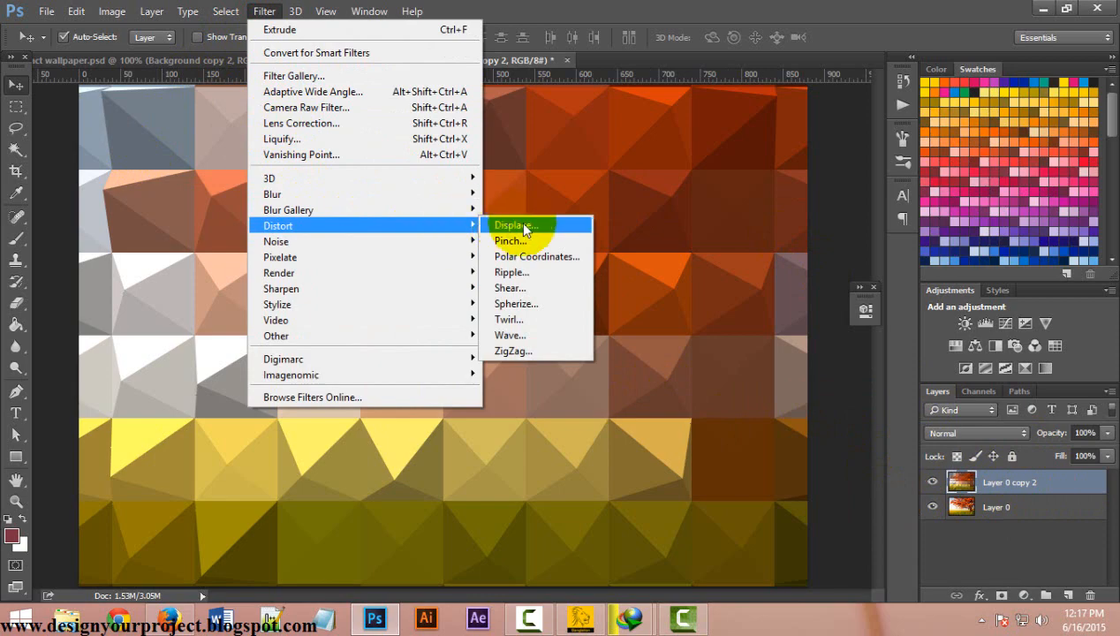
left_click(570, 267)
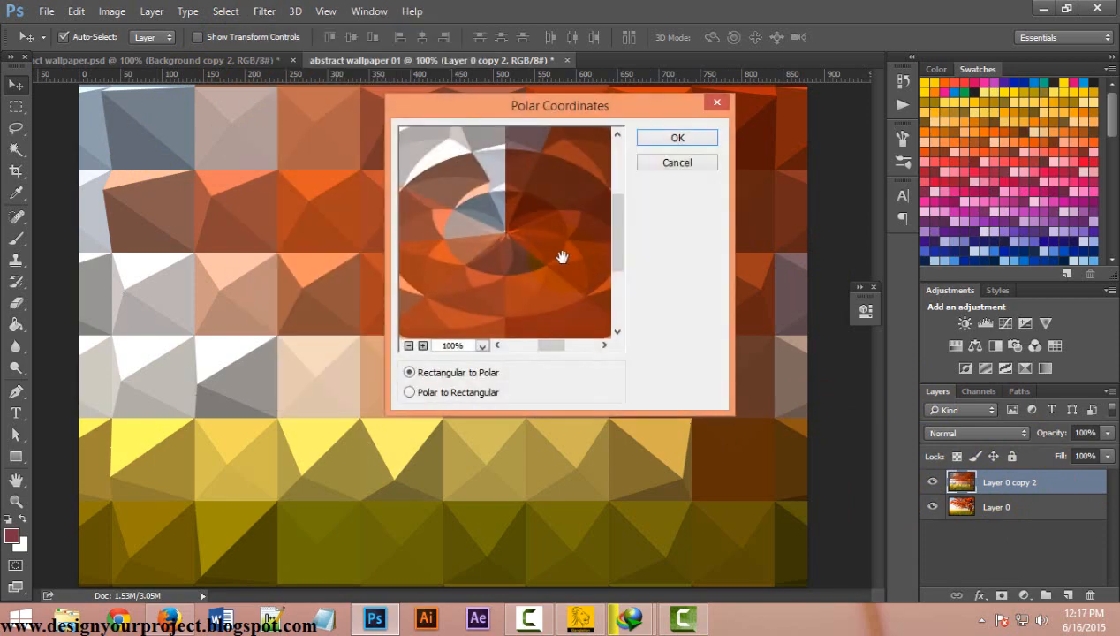
left_click_drag(440, 105, 443, 71)
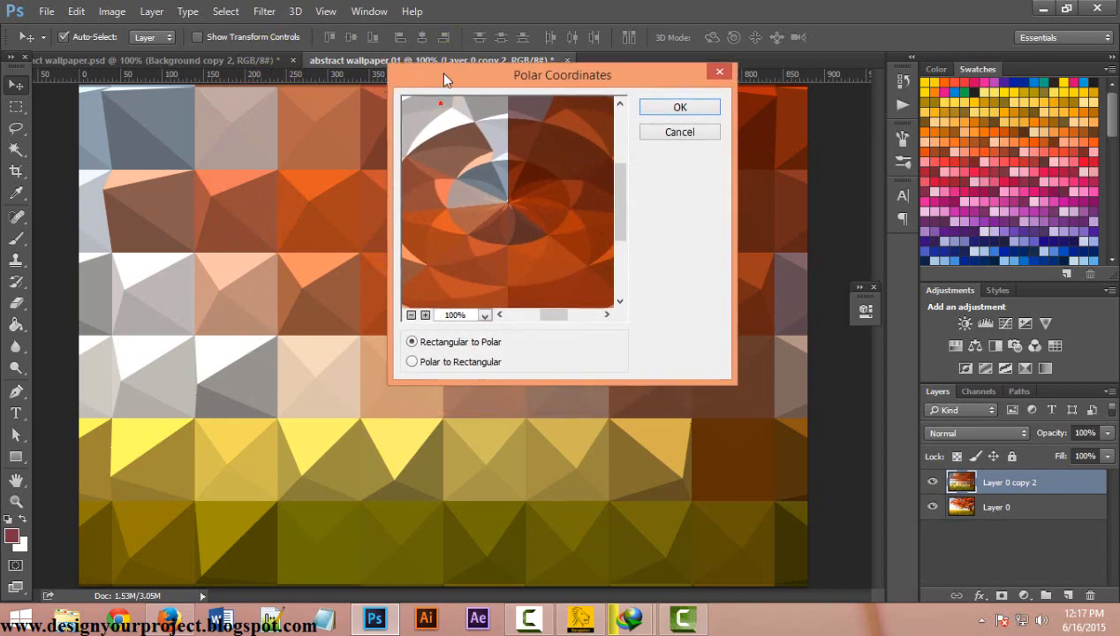
left_click(410, 312)
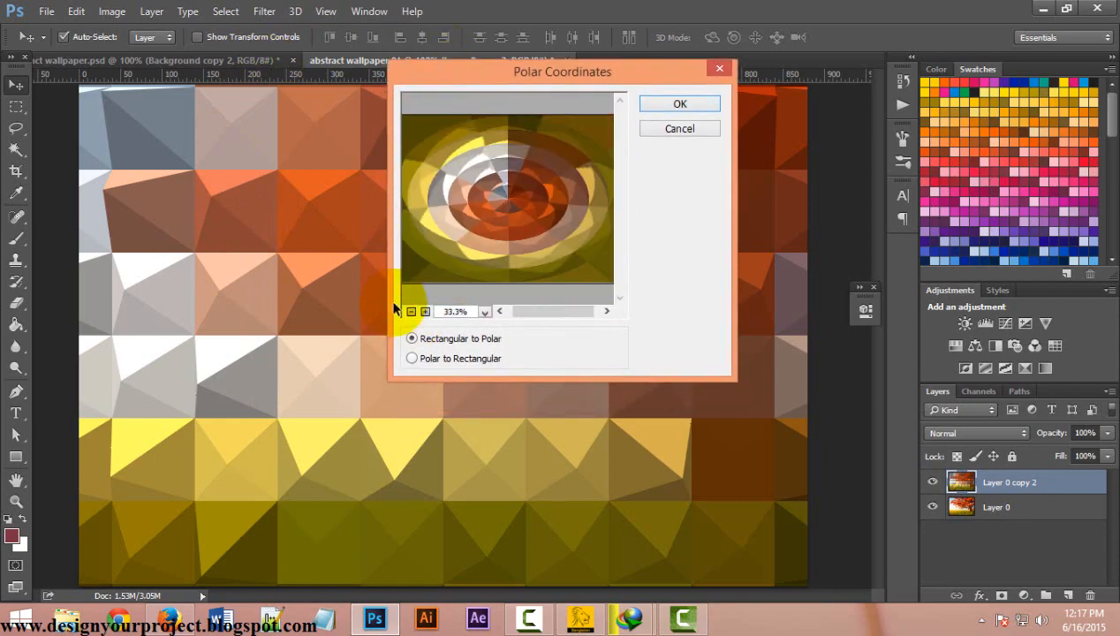
left_click(411, 358)
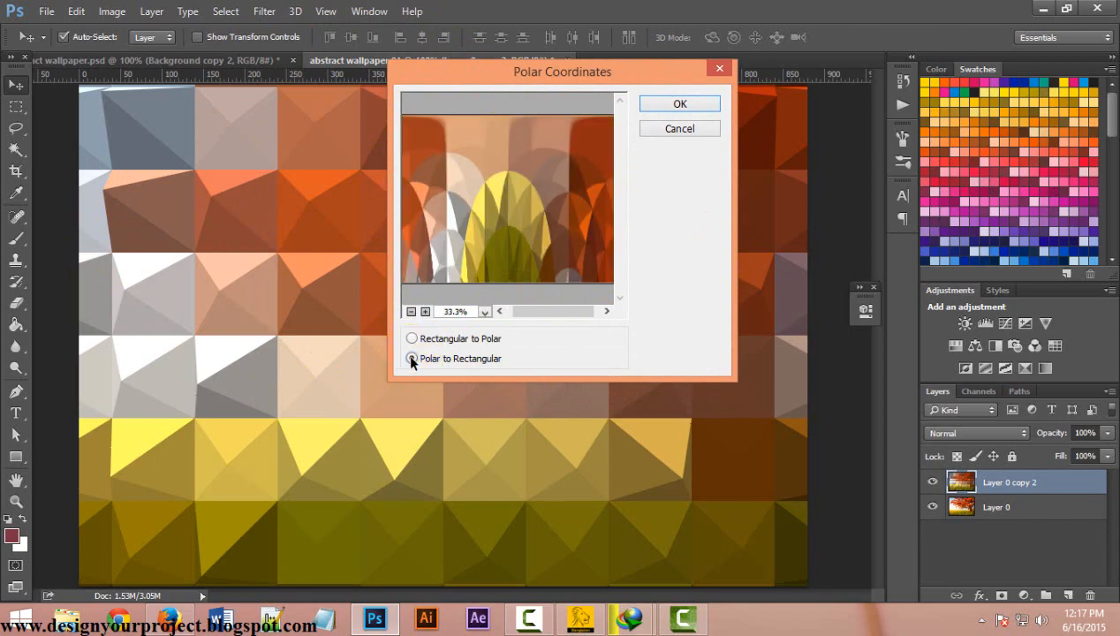
left_click_drag(489, 181, 499, 160)
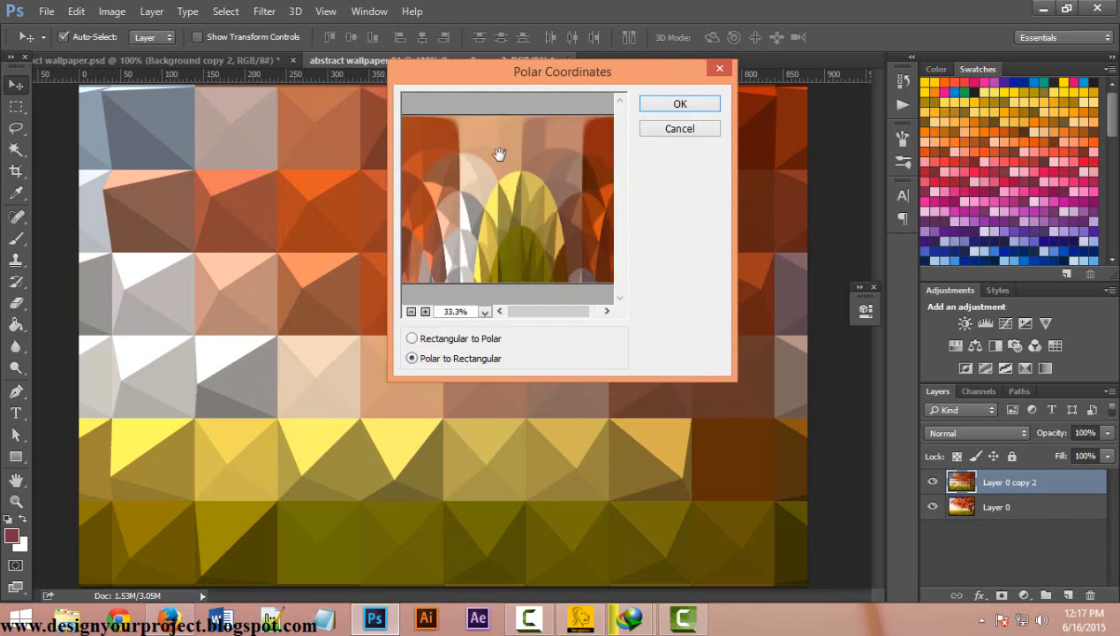
left_click(411, 312)
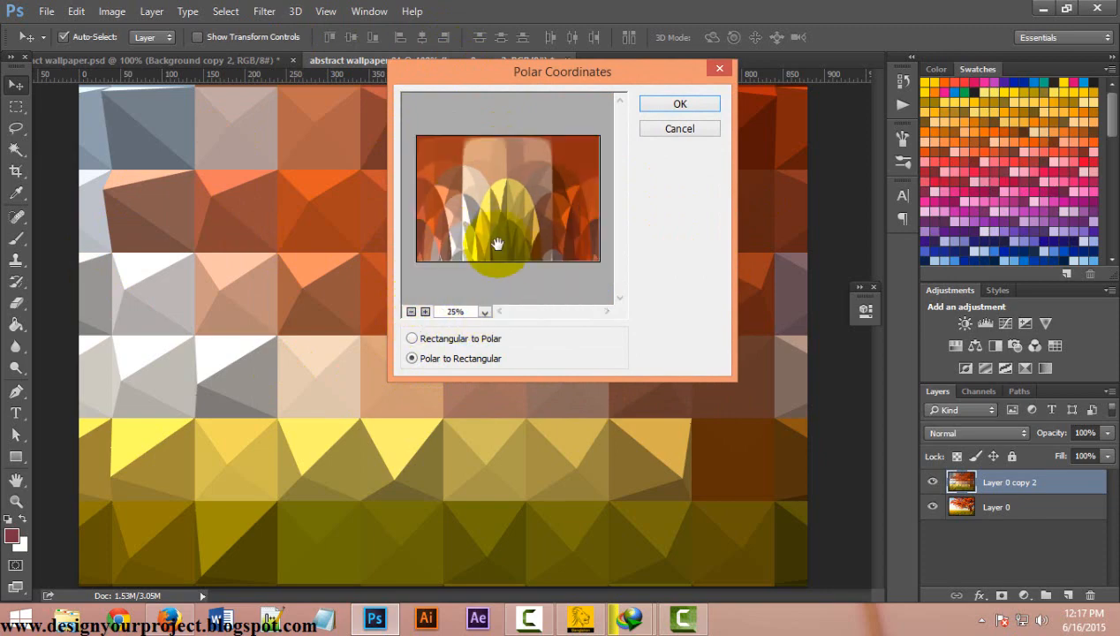
left_click(687, 105)
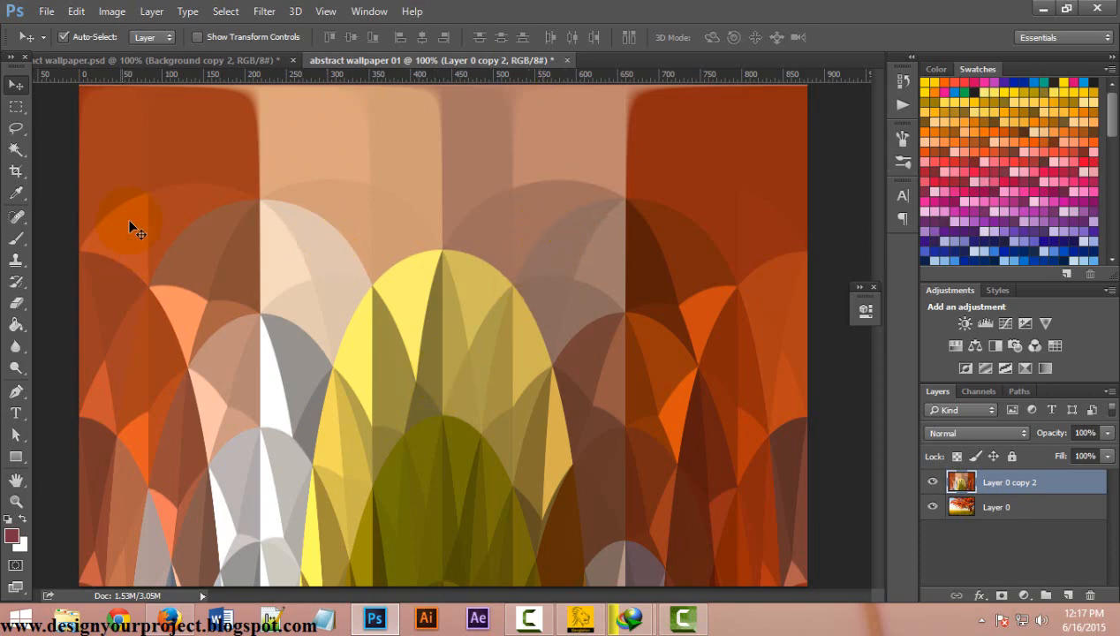
Apply a Radial Blur to Layer 0 copy 2 with amount 100, Zoom method, Best quality and the blur center at the bottom middle
left_click(264, 12)
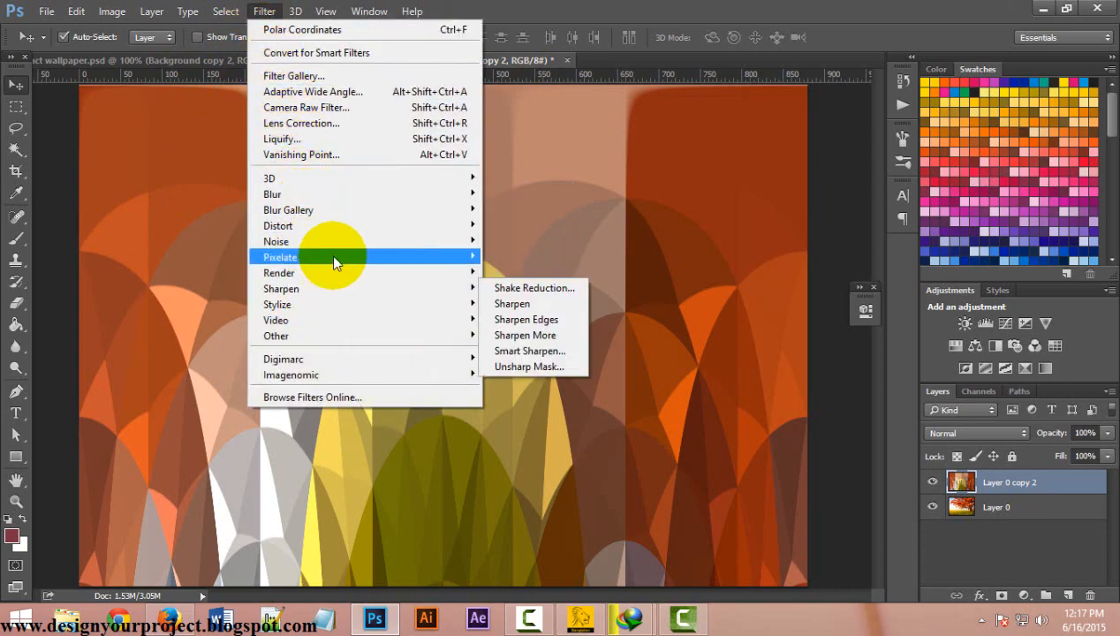
mouse_move(385, 226)
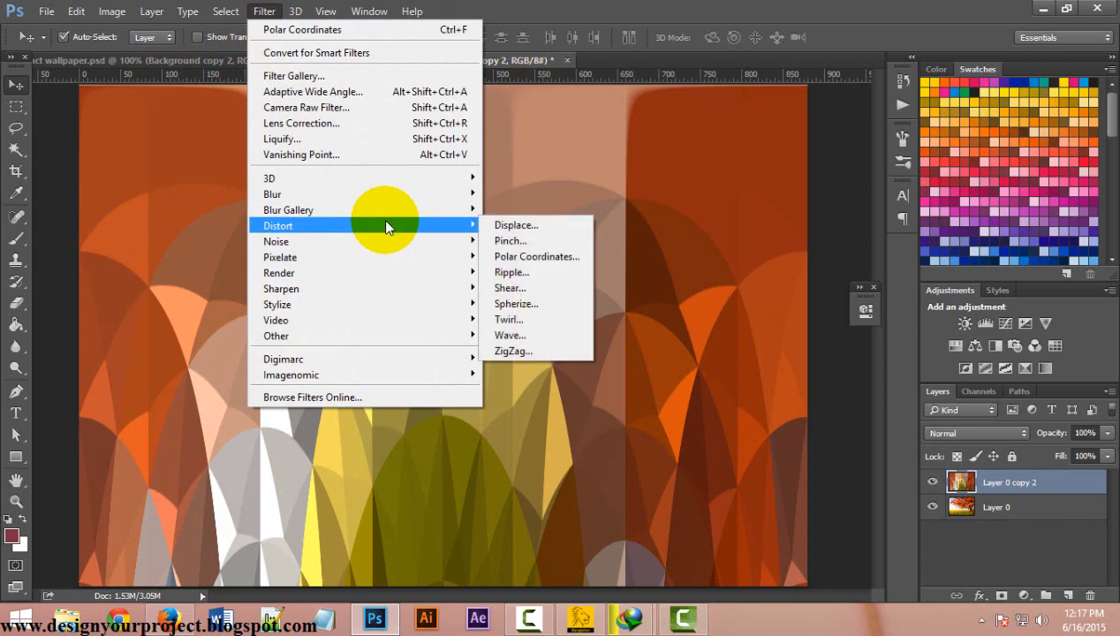
mouse_move(406, 279)
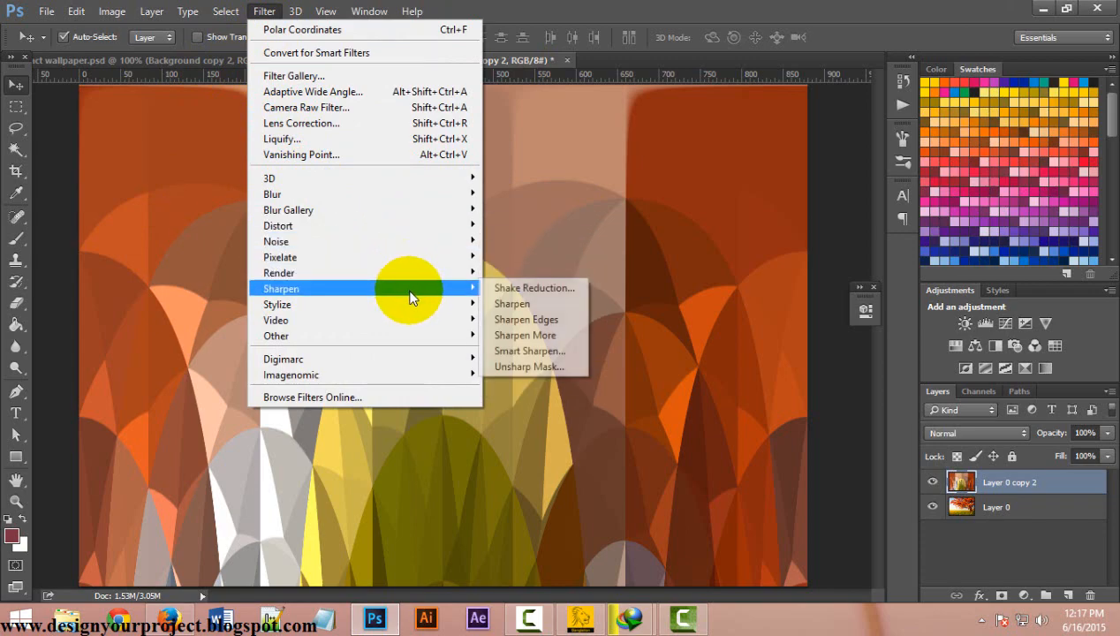
mouse_move(433, 234)
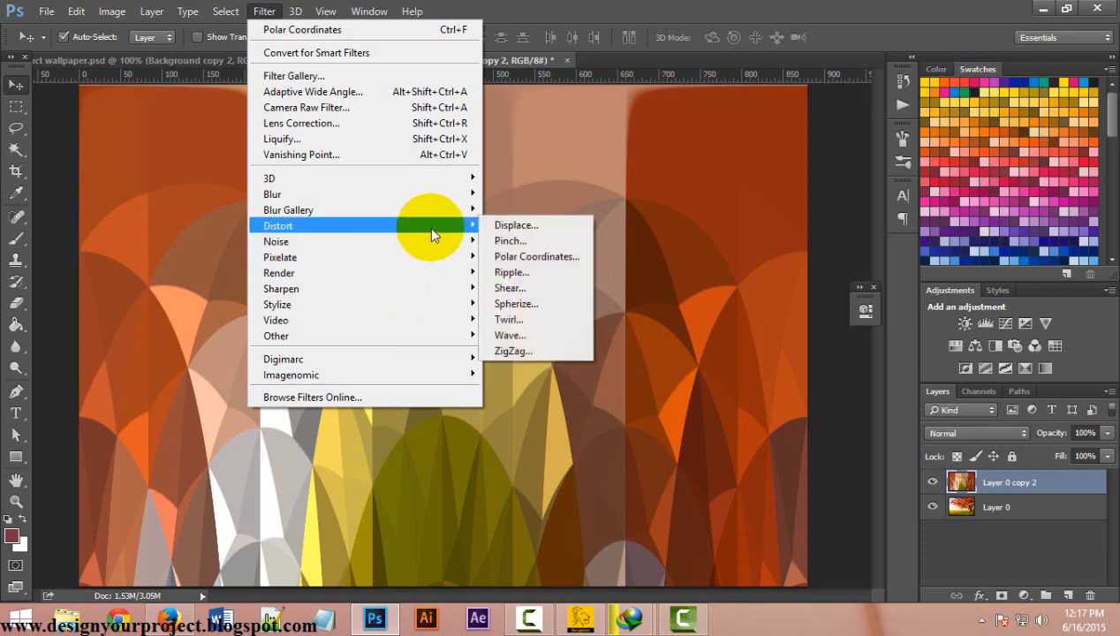
mouse_move(459, 195)
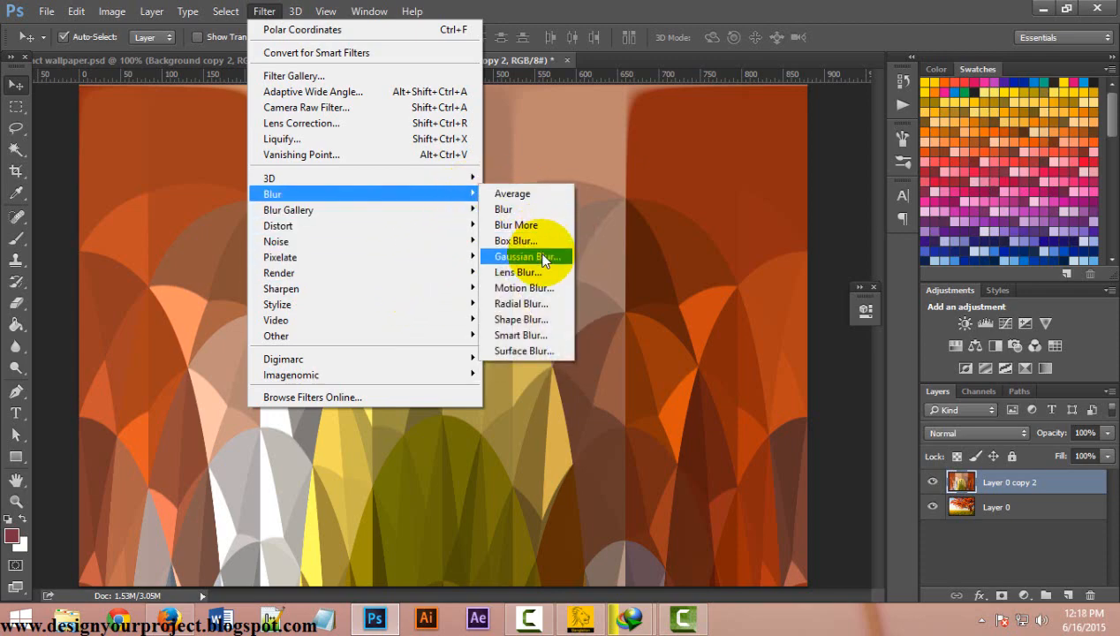
left_click(545, 303)
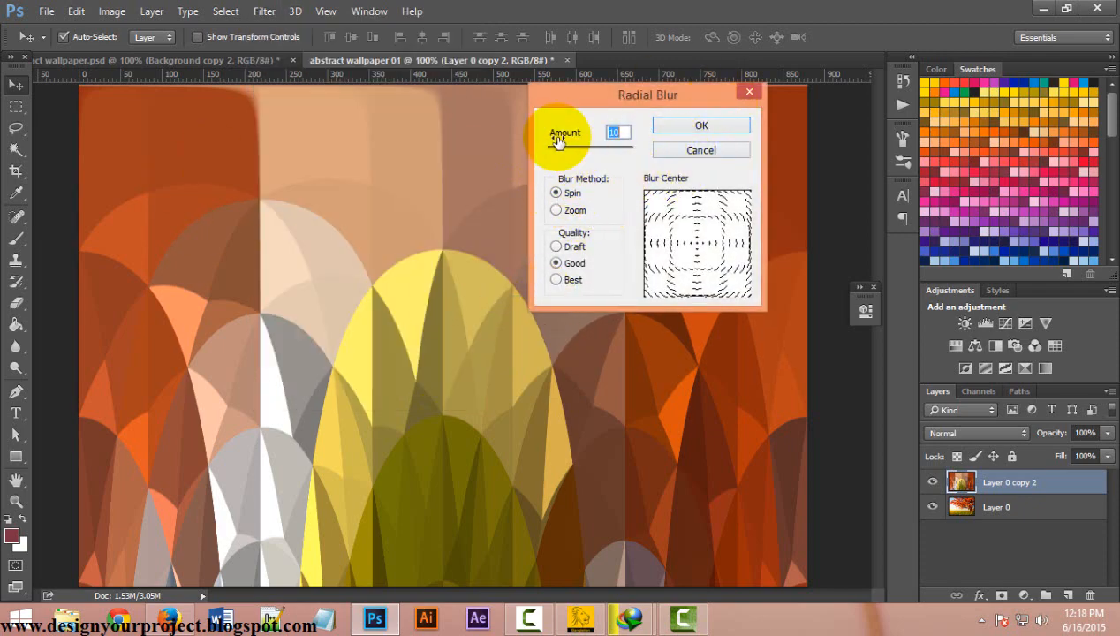
left_click_drag(557, 143, 642, 152)
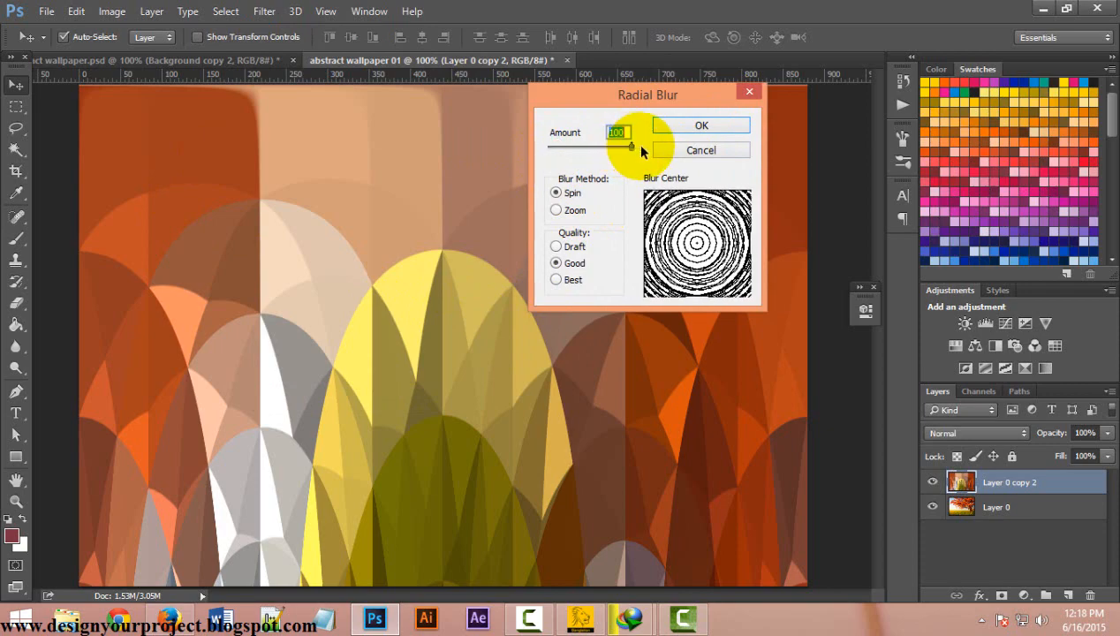
left_click(555, 210)
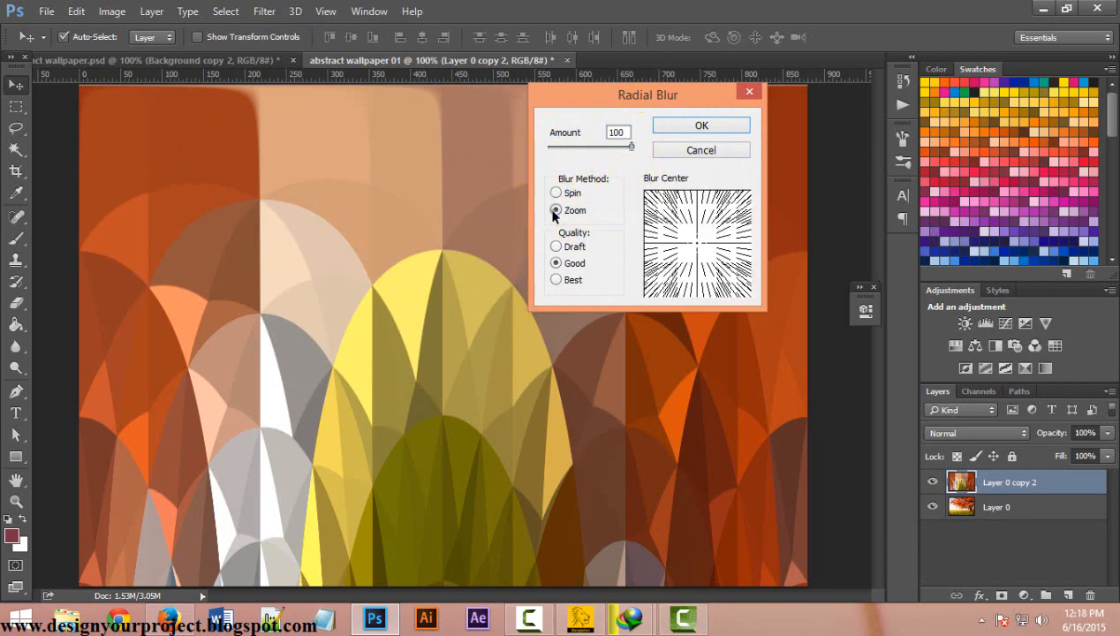
left_click(556, 279)
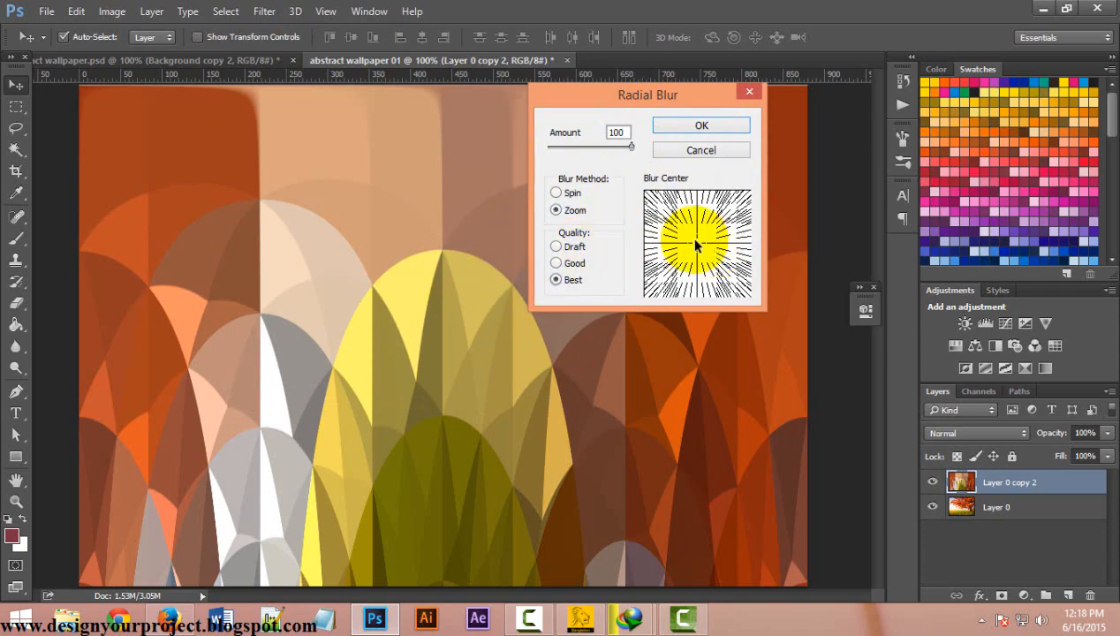
left_click_drag(695, 246, 690, 304)
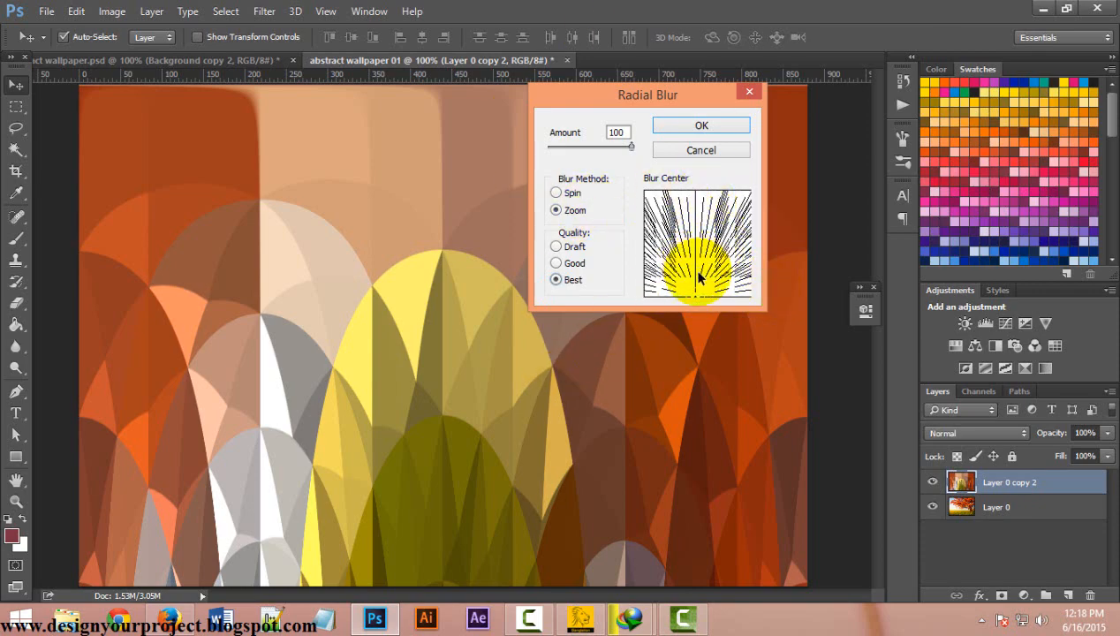
left_click_drag(700, 292, 701, 315)
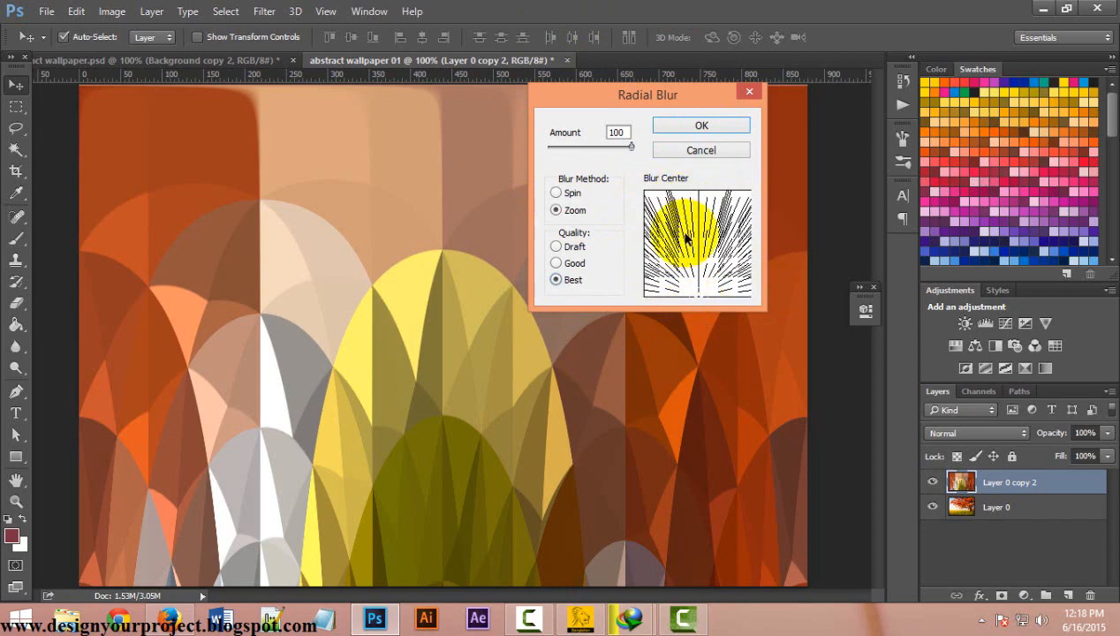
left_click(701, 126)
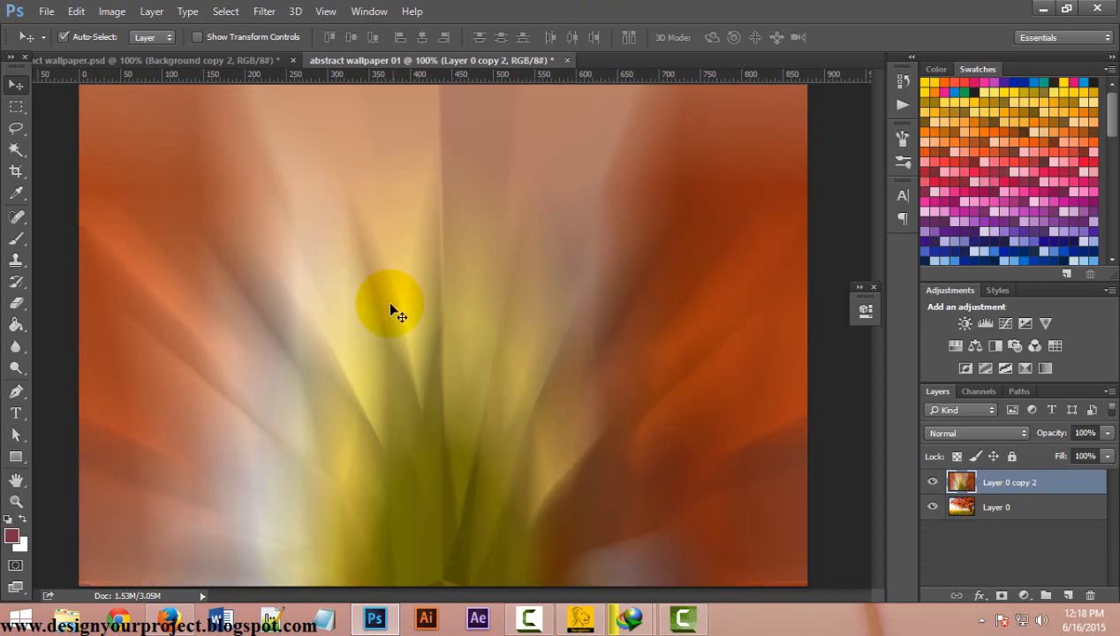
Compare the blurred image with the finished wallpaper in the other open document, then return to abstract wallpaper 01
left_click(122, 59)
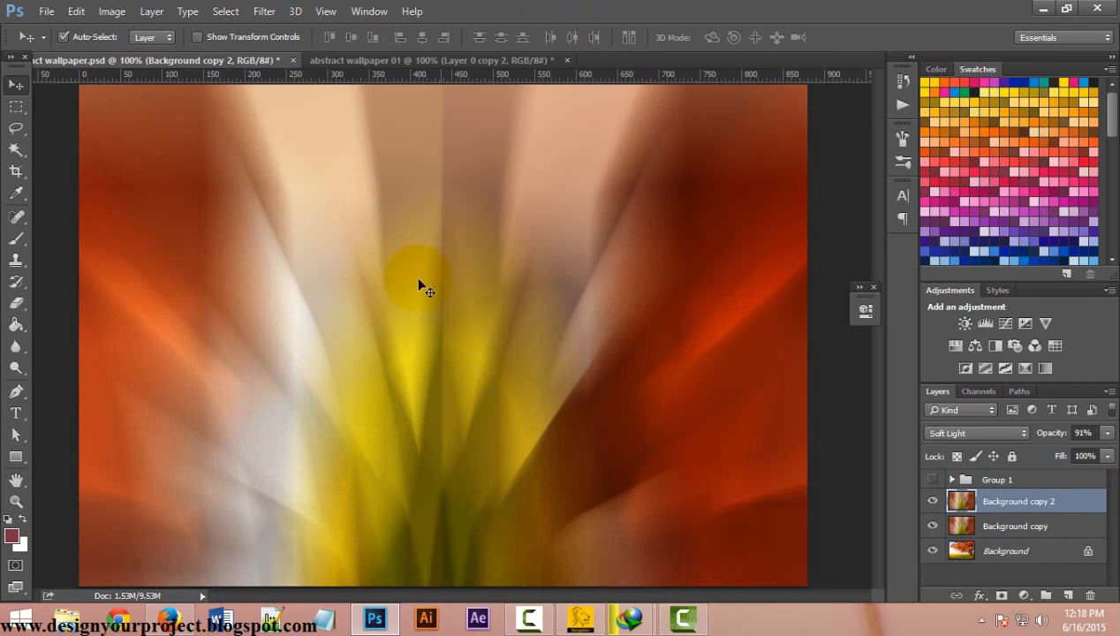
left_click(436, 61)
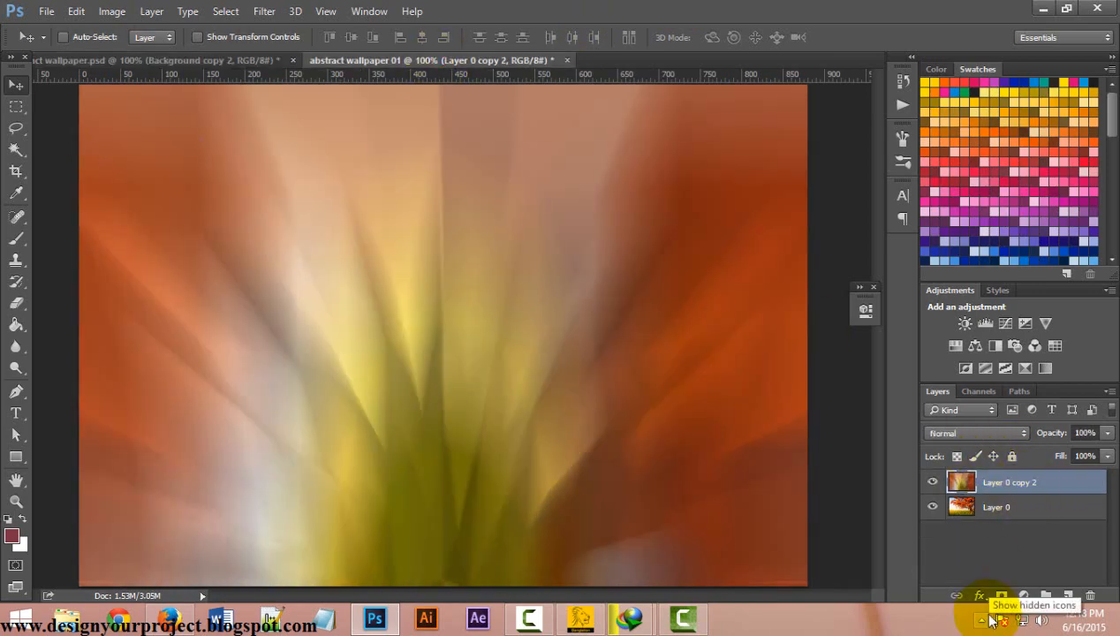
Duplicate Layer 0 copy 2 and set the duplicate to Soft Light blending at 76% opacity
key("ctrl+j")
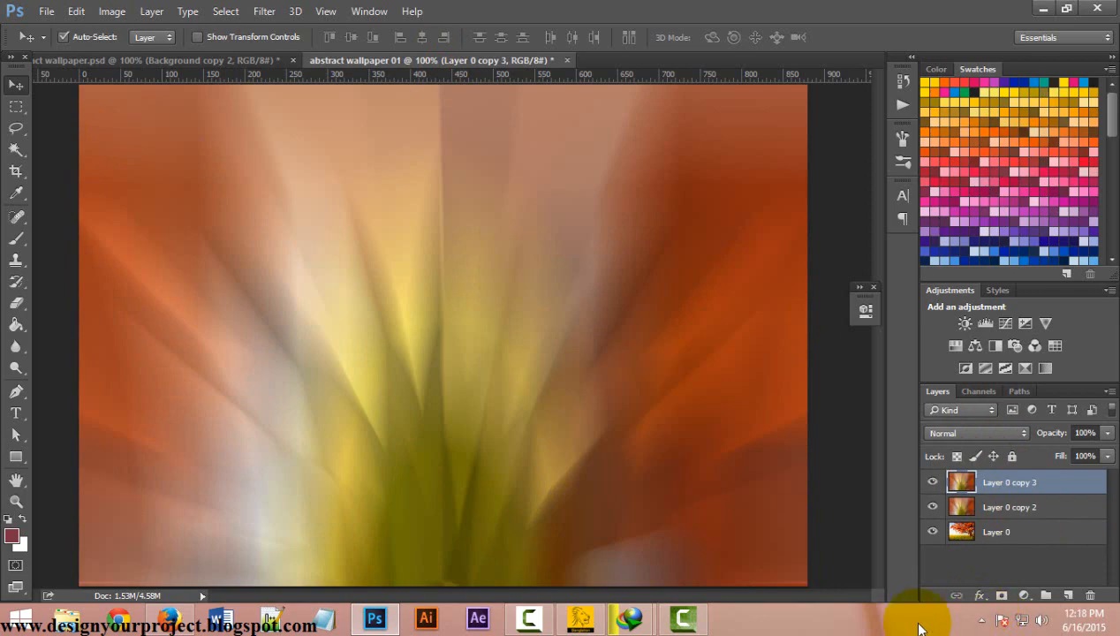
left_click(979, 433)
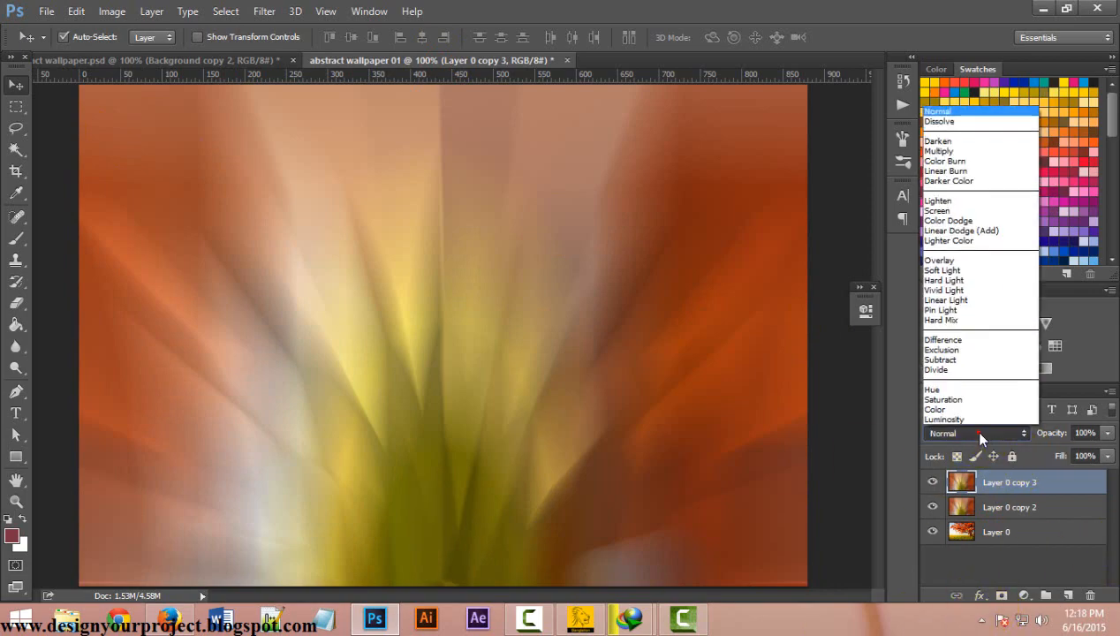
left_click(993, 271)
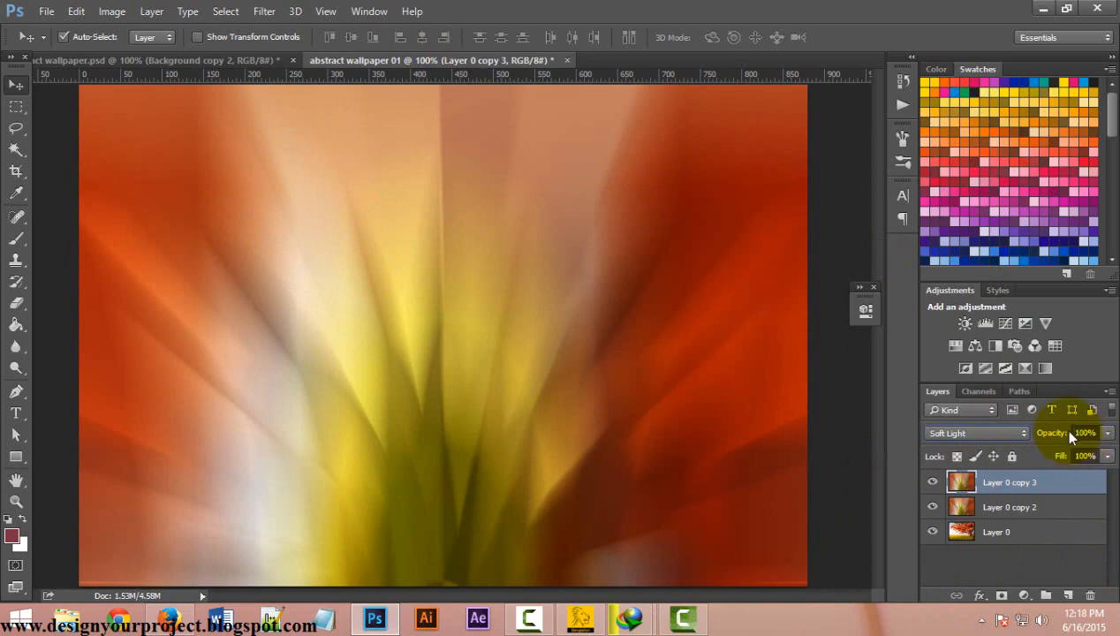
left_click_drag(1058, 439, 1025, 433)
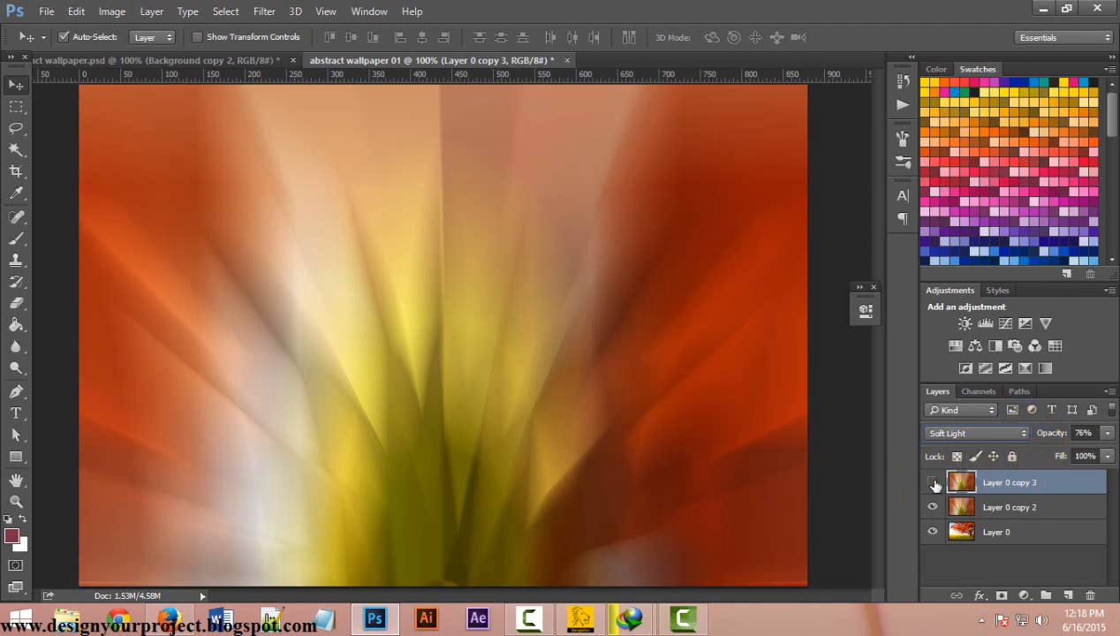
left_click(932, 482)
left_click(932, 482)
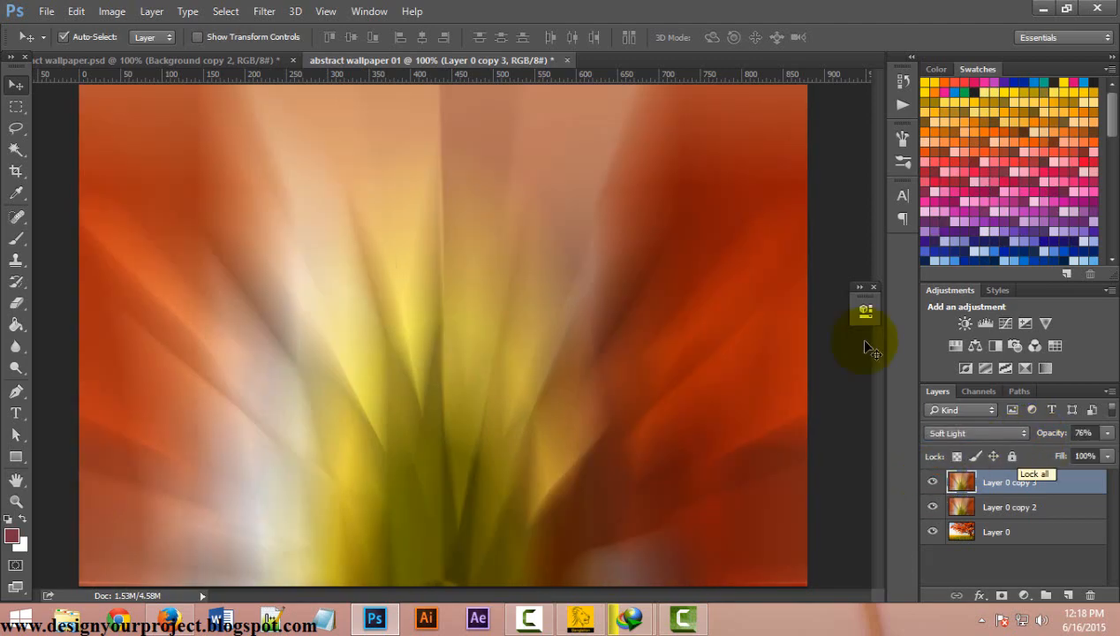